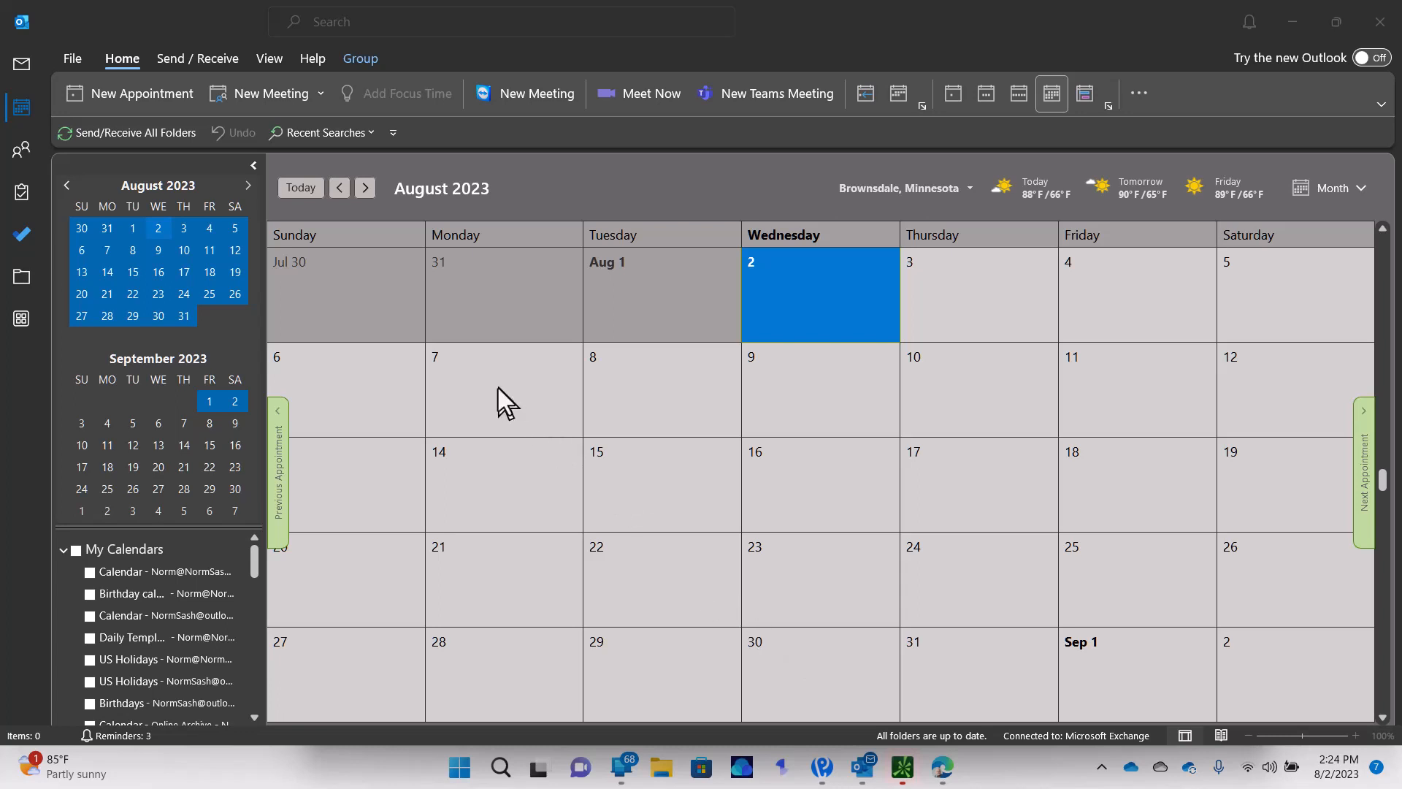
Create a new appointment on August 2 with the title "Every Other Wed"
click(130, 94)
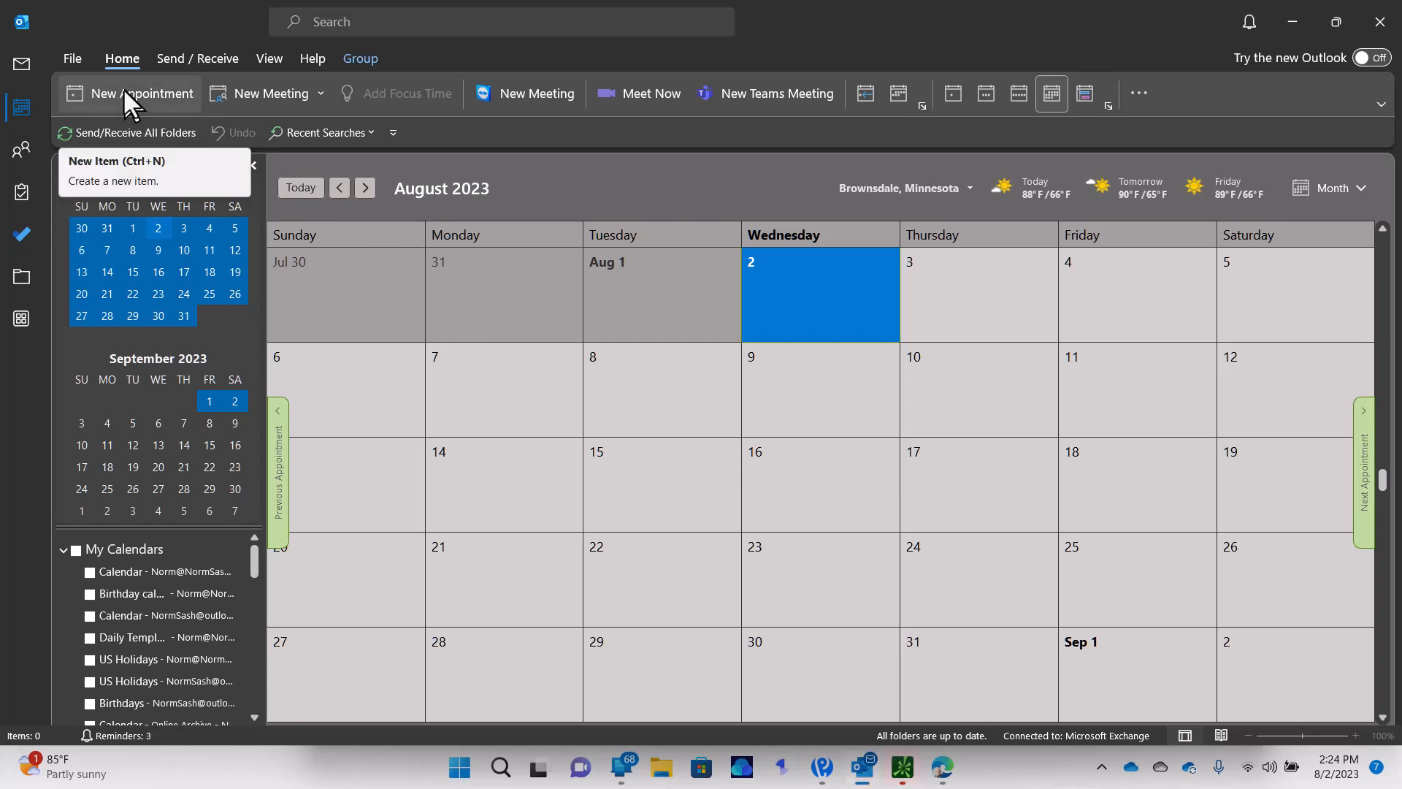
click(158, 95)
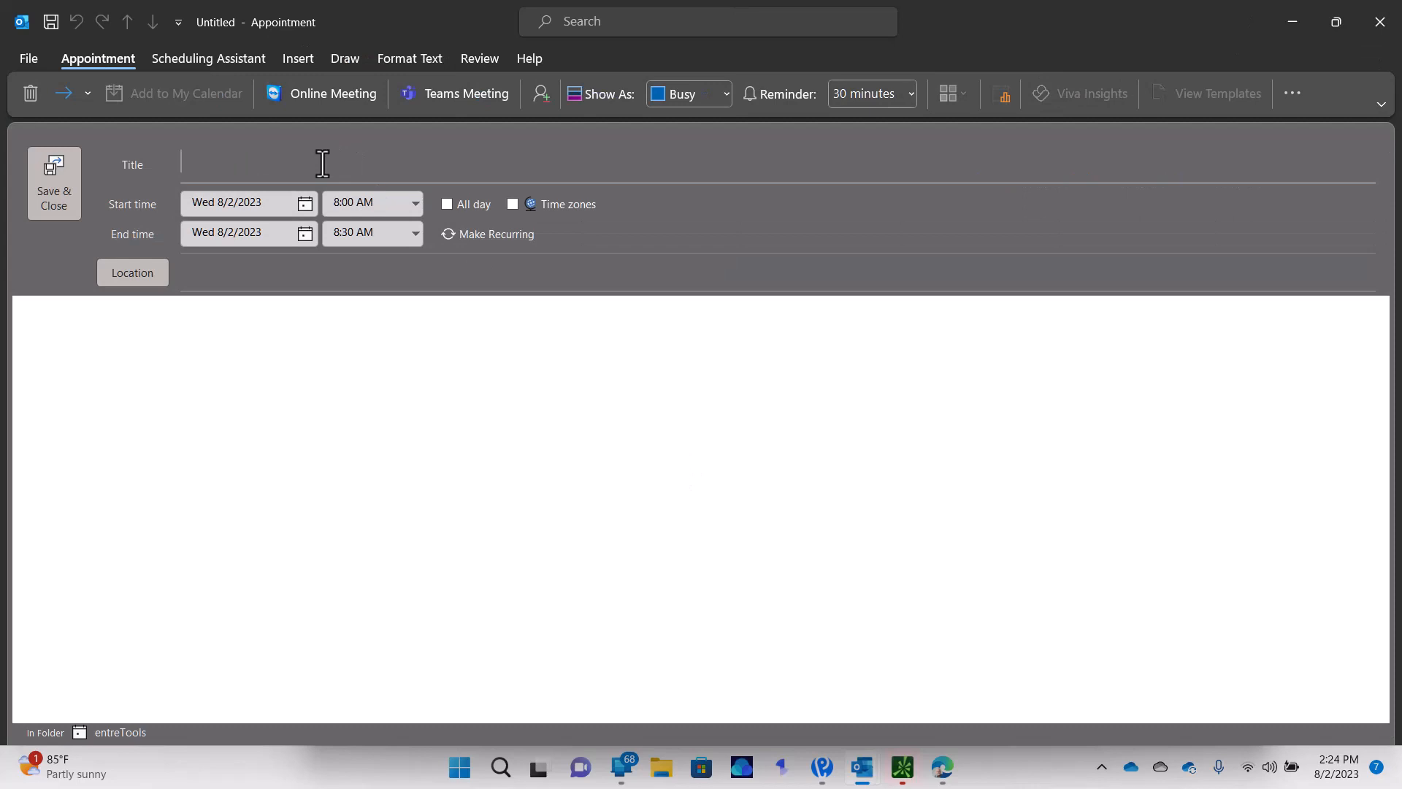
click(1324, 16)
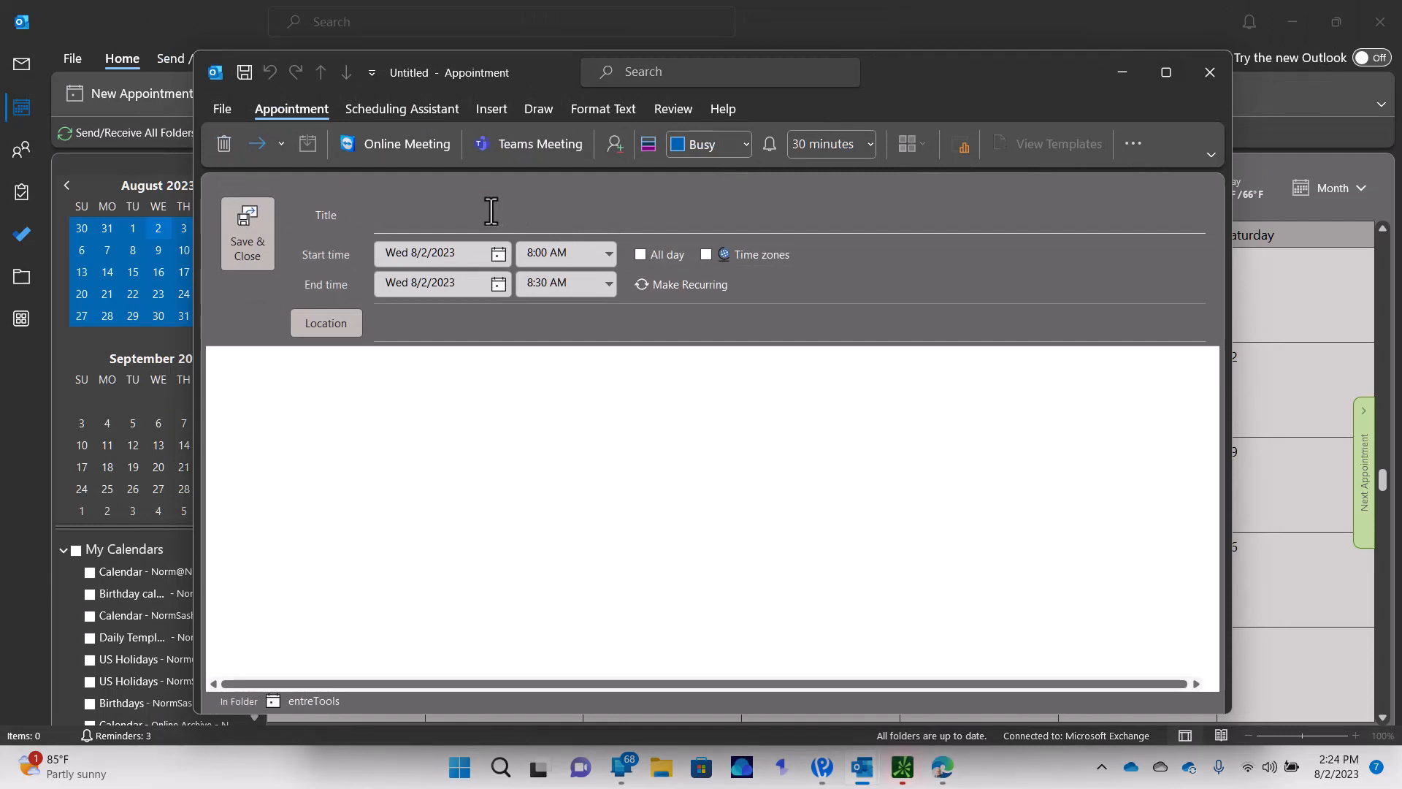
text(Every Other Wed)
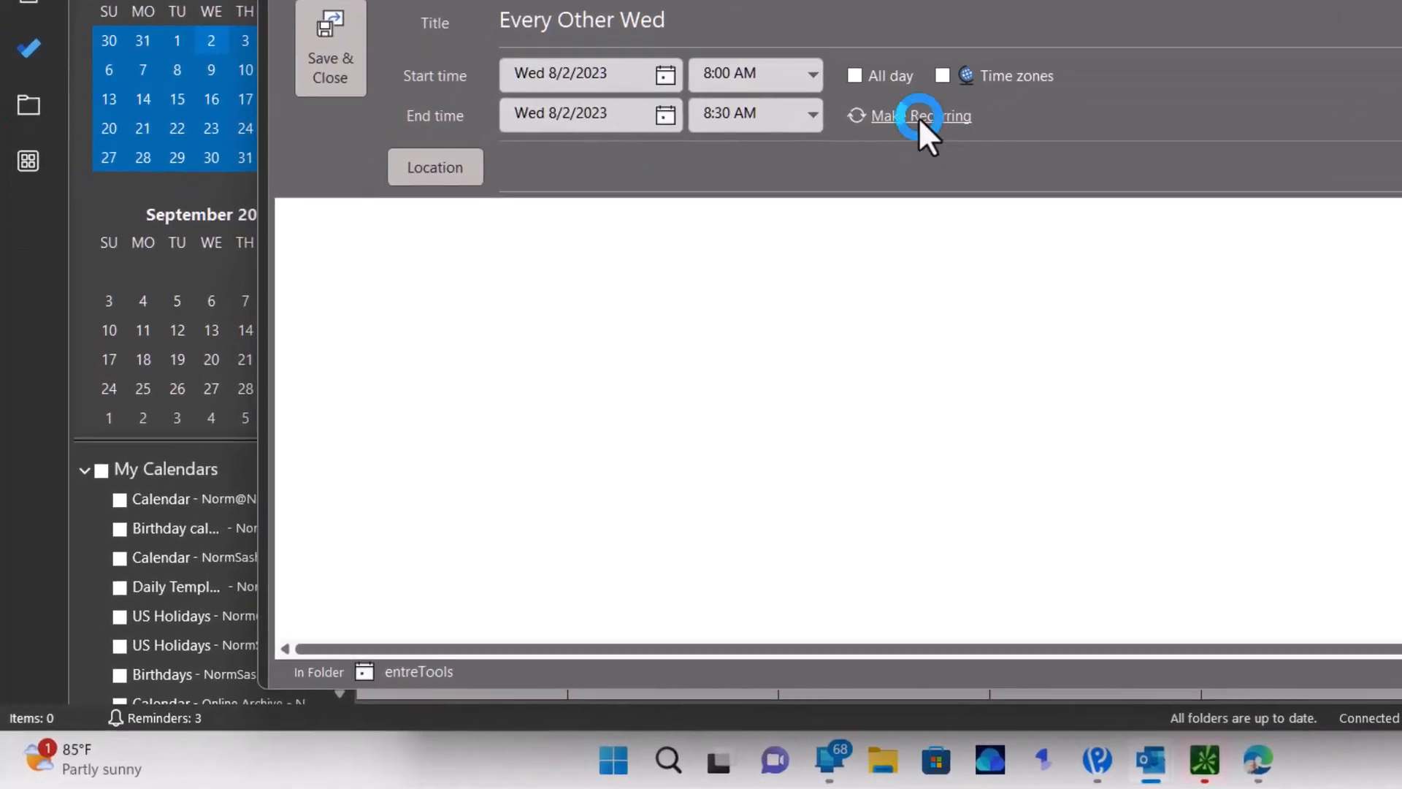
Make the appointment recur every 2 weeks on Wednesday with no end date
click(918, 117)
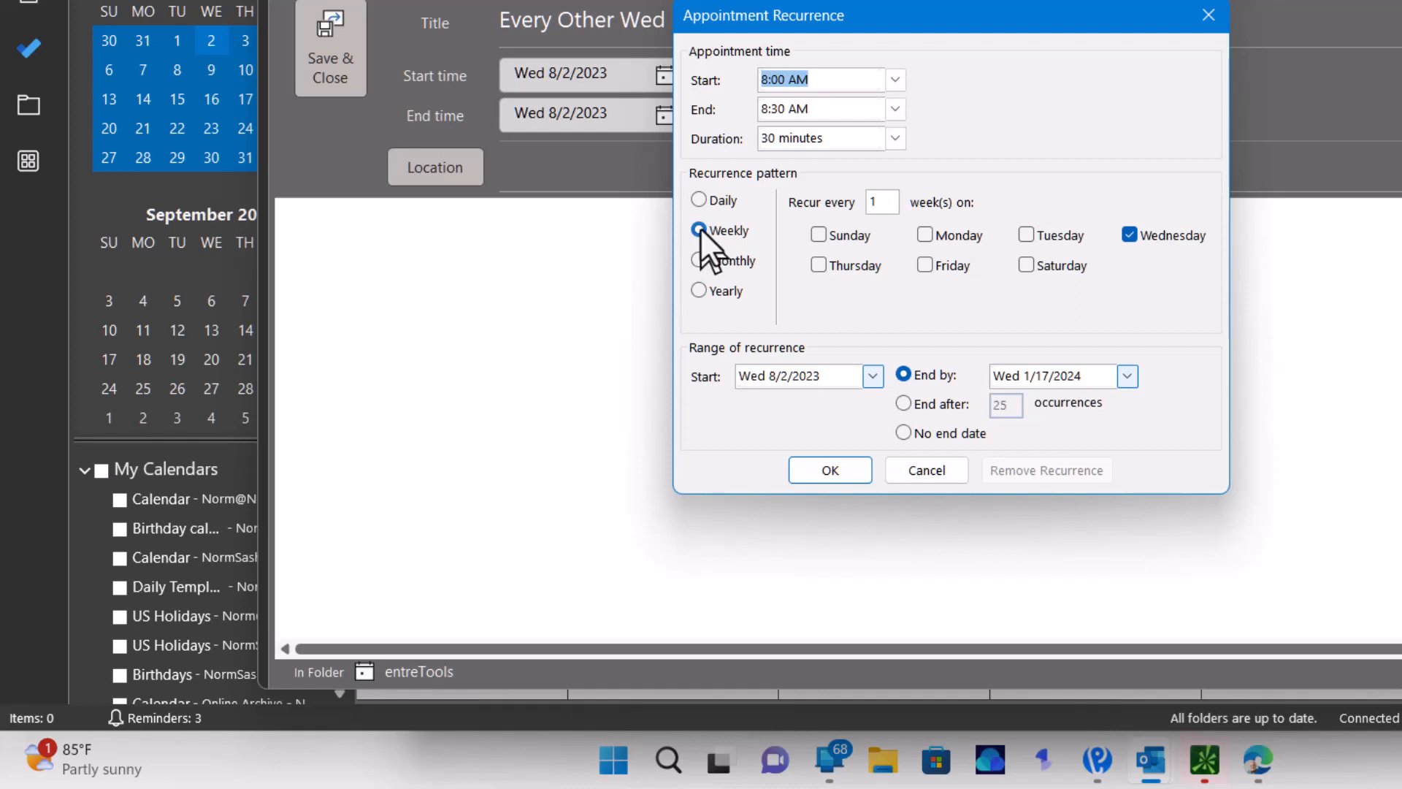
click(880, 203)
key(BackSpace)
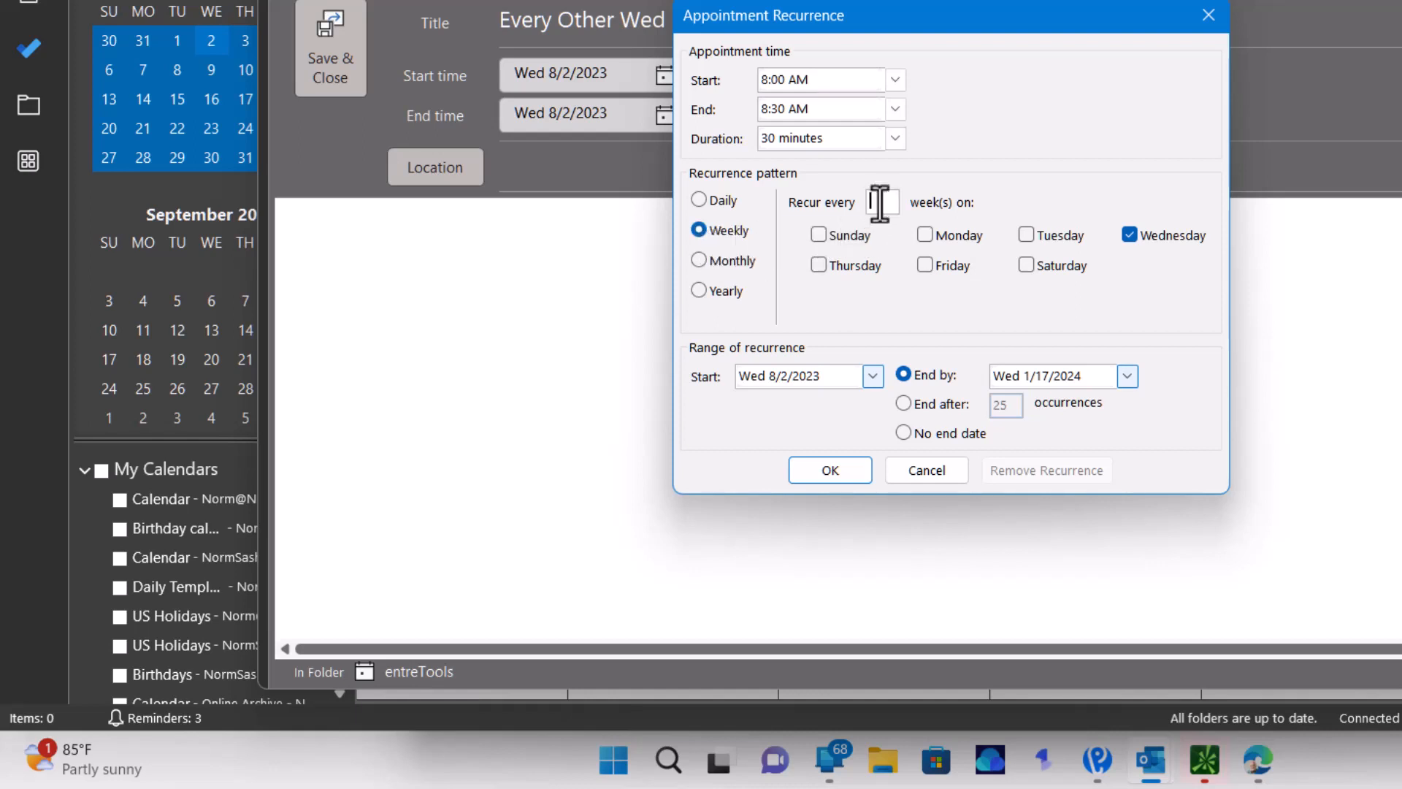
text(2)
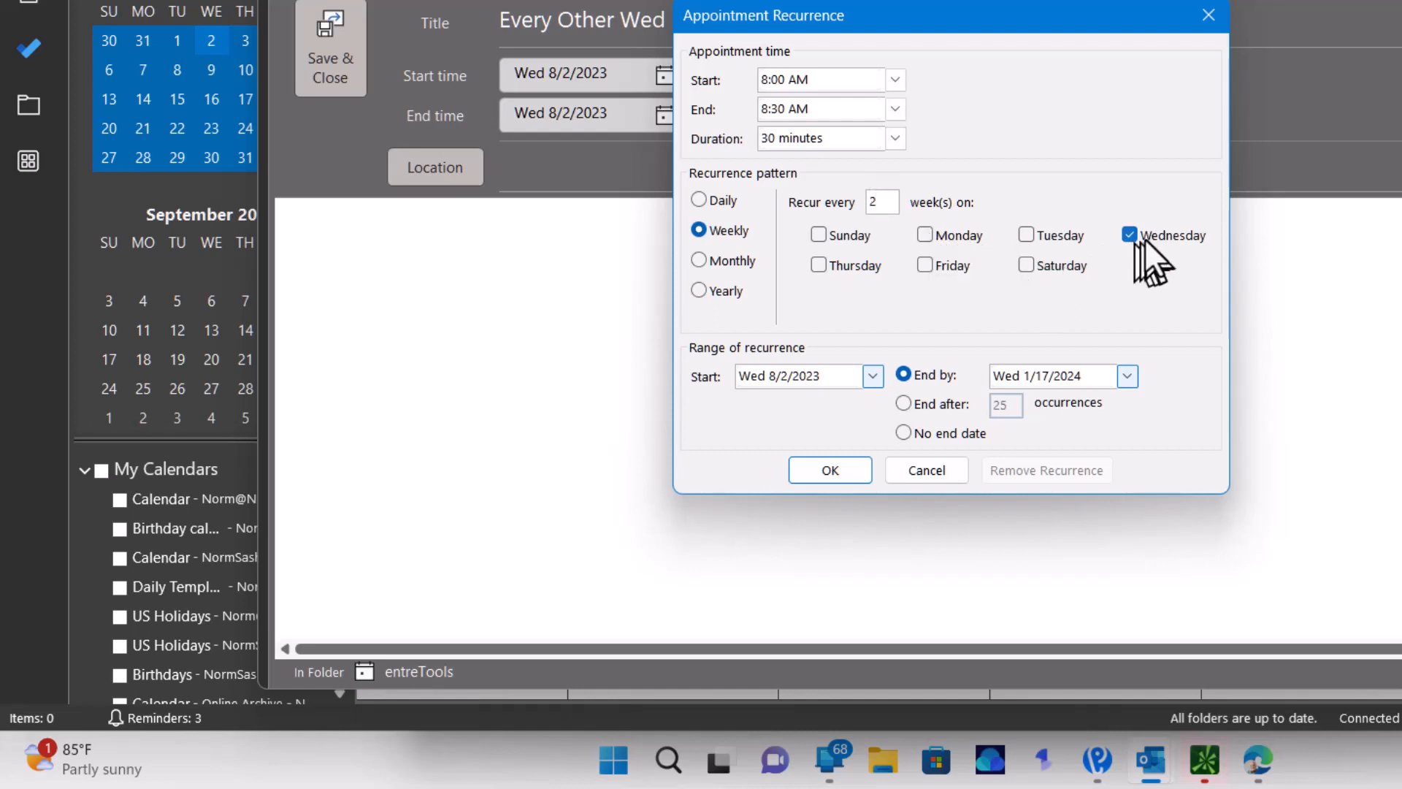
click(926, 235)
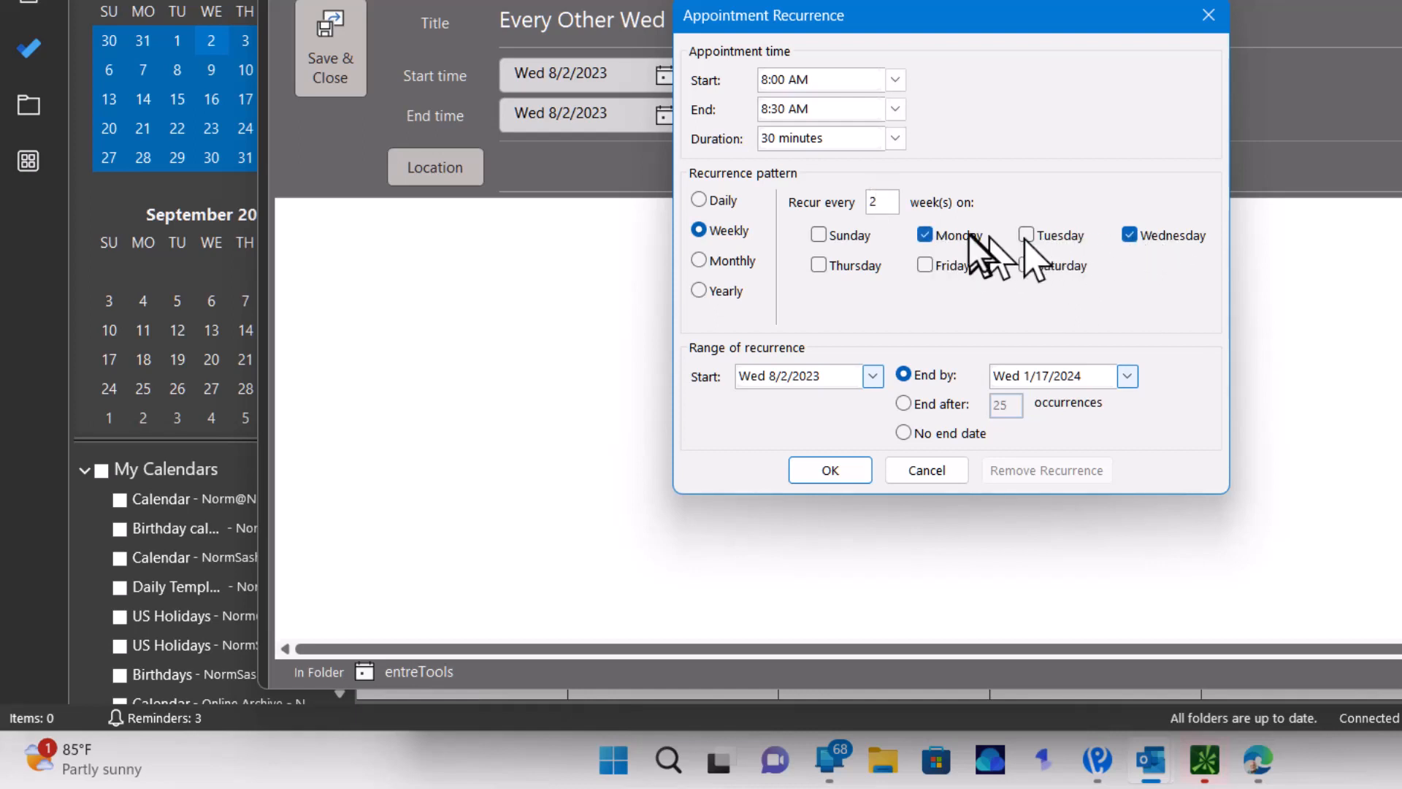
click(934, 234)
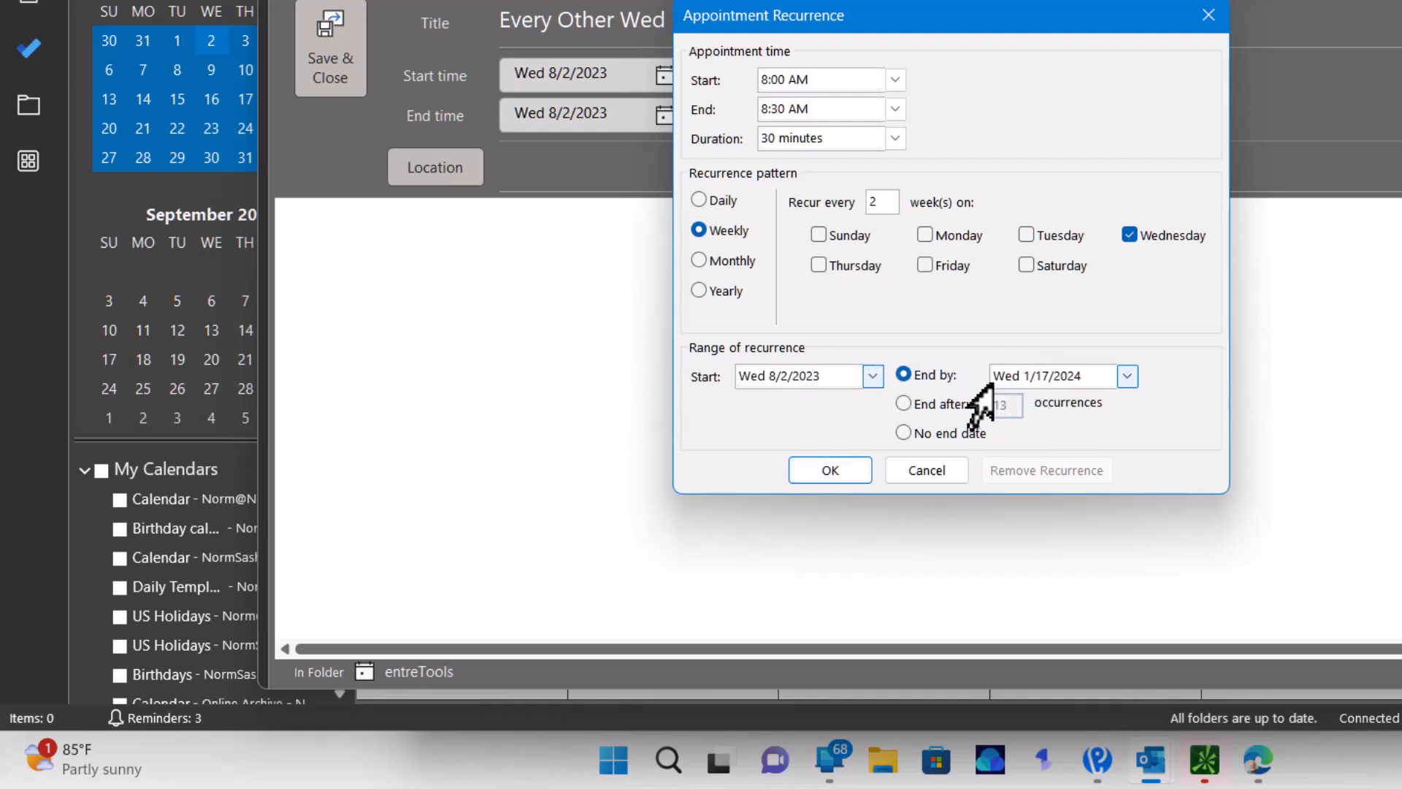
click(904, 432)
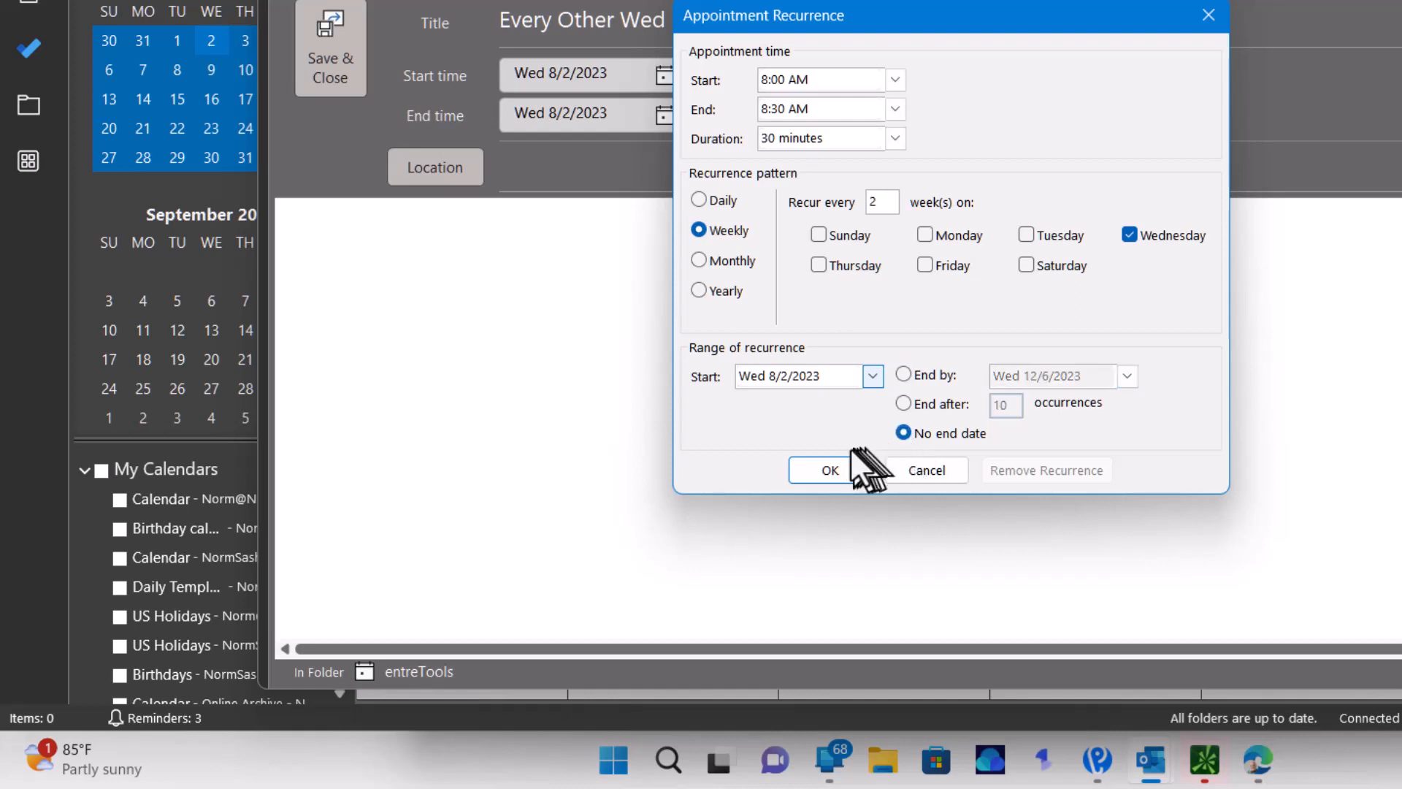
click(828, 468)
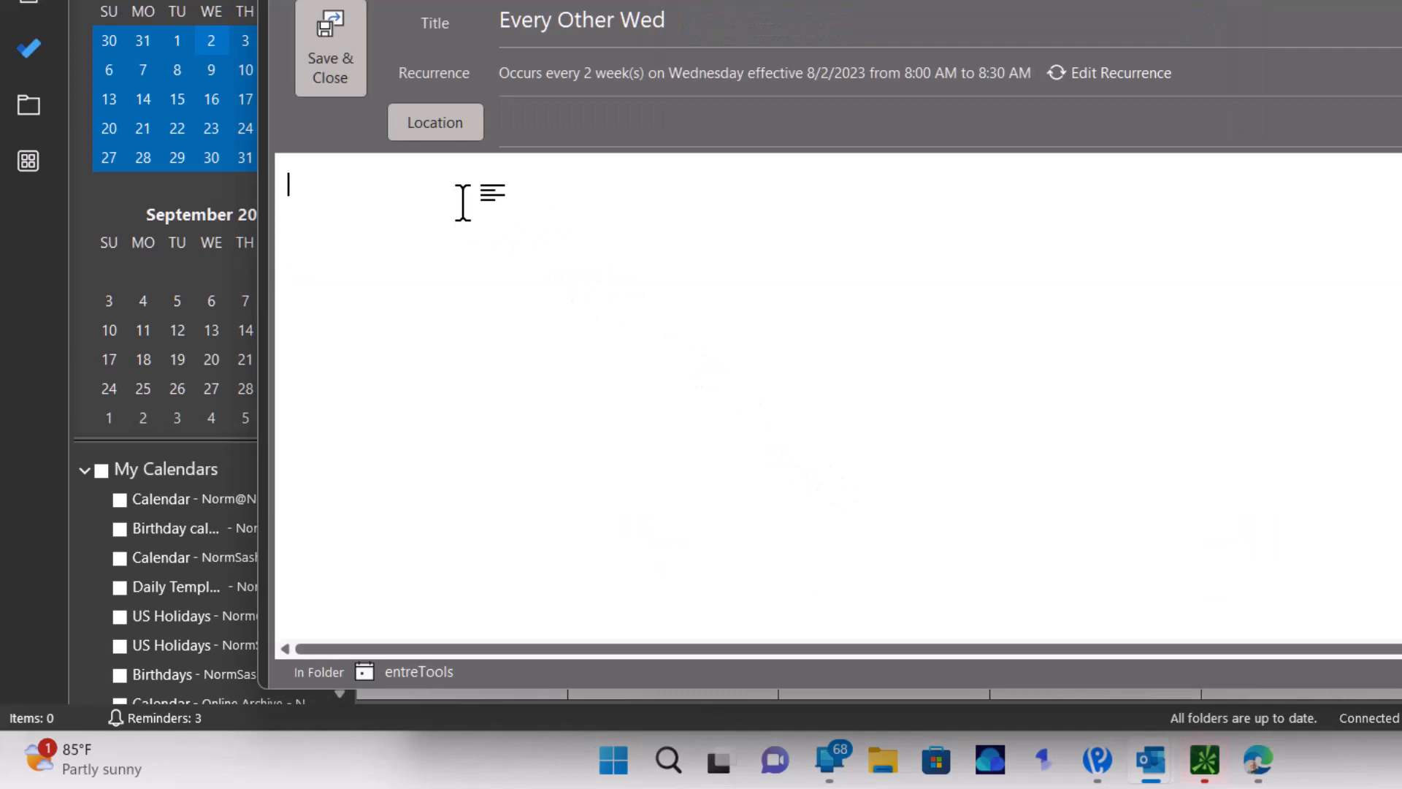
Add the note "This happens every other Wed." to the appointment, then save and close it
text(This)
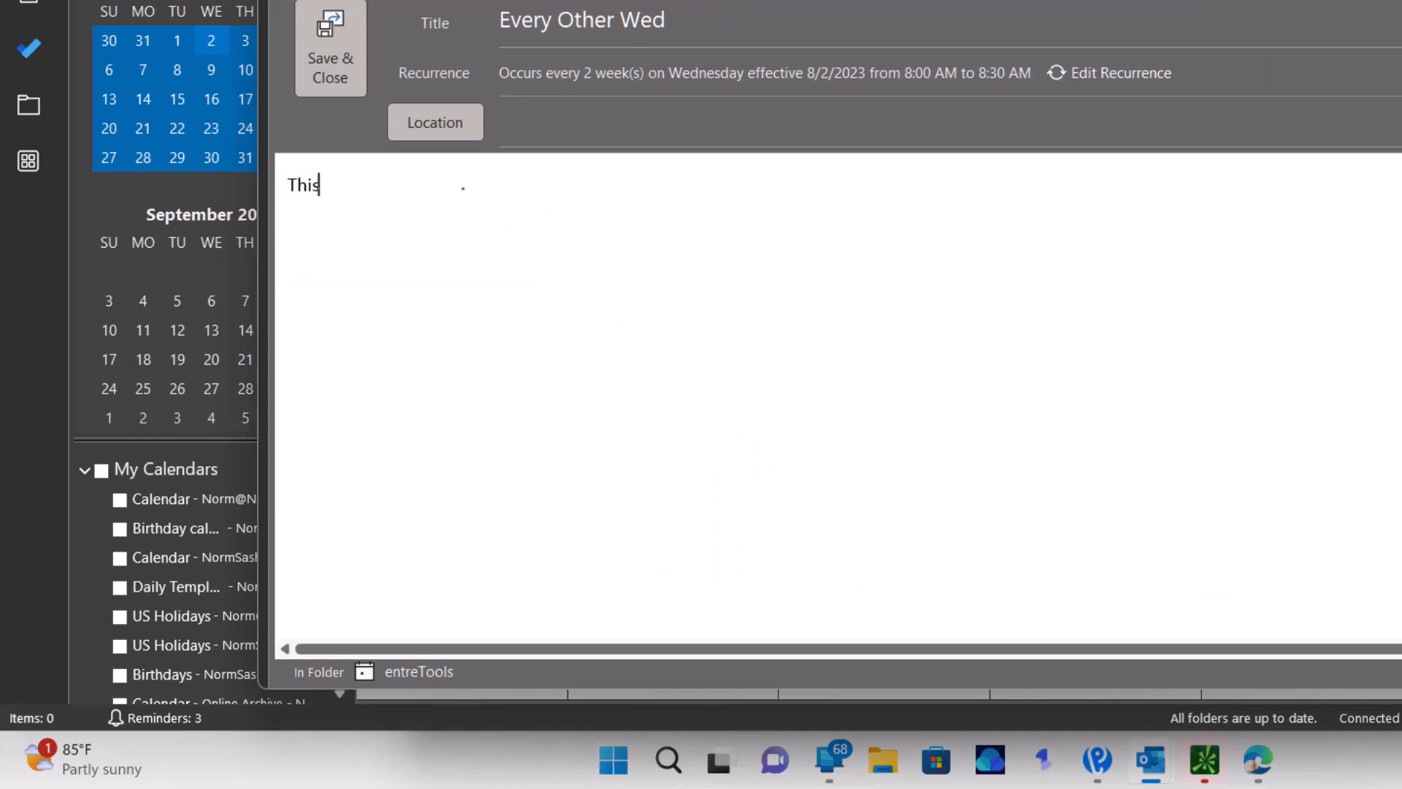
text( happens every other Wed.)
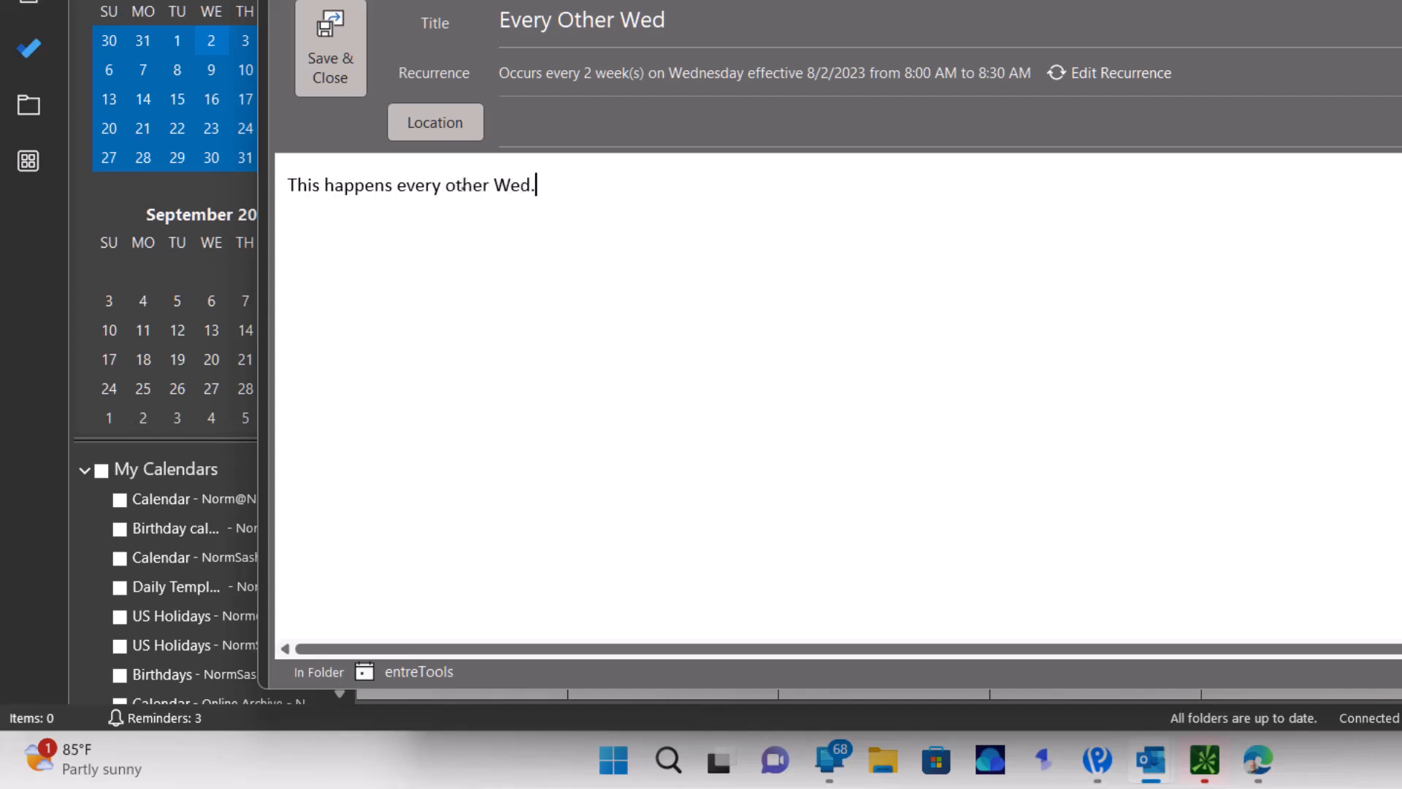
click(311, 29)
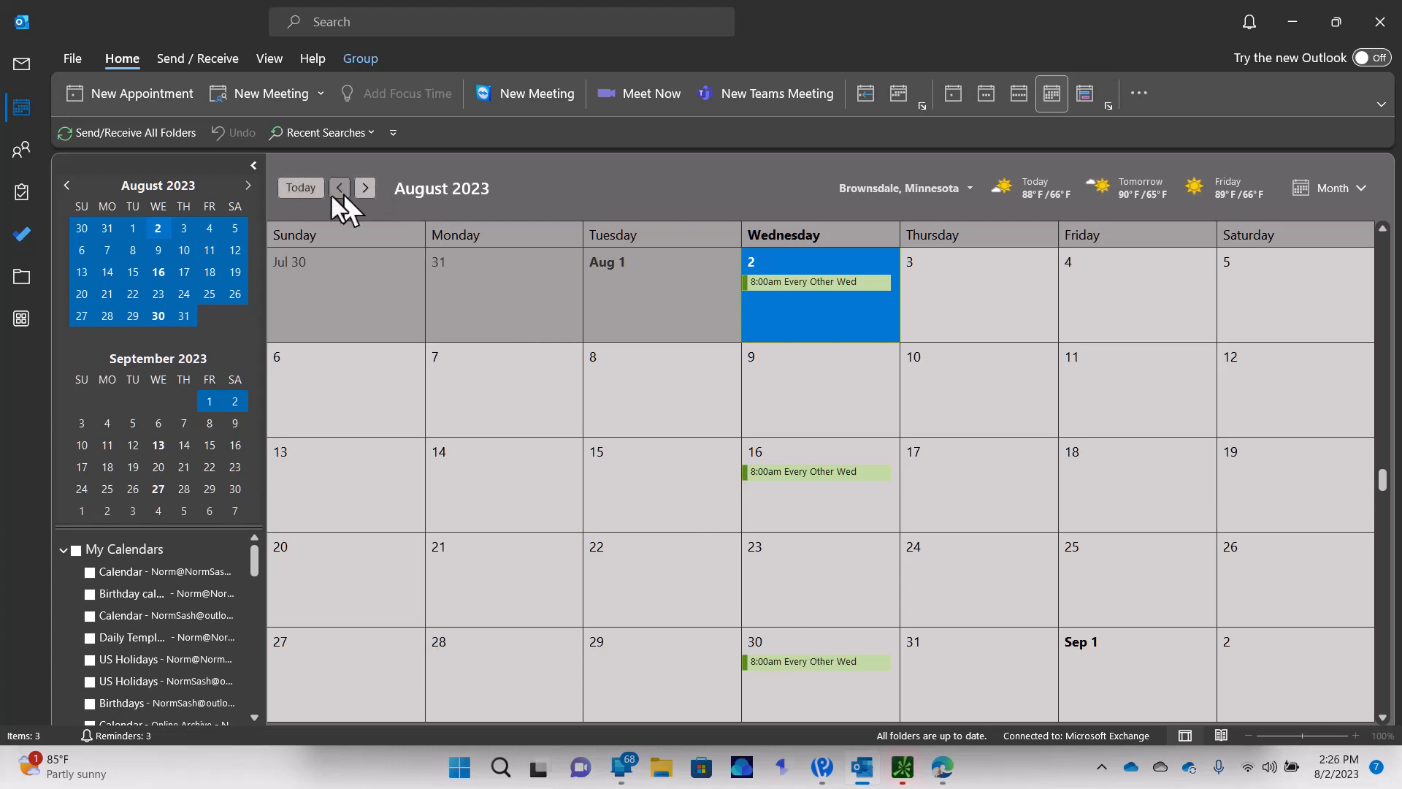
Start another appointment on August 2 and set its start time to 10:30 AM in the recurrence settings
click(120, 102)
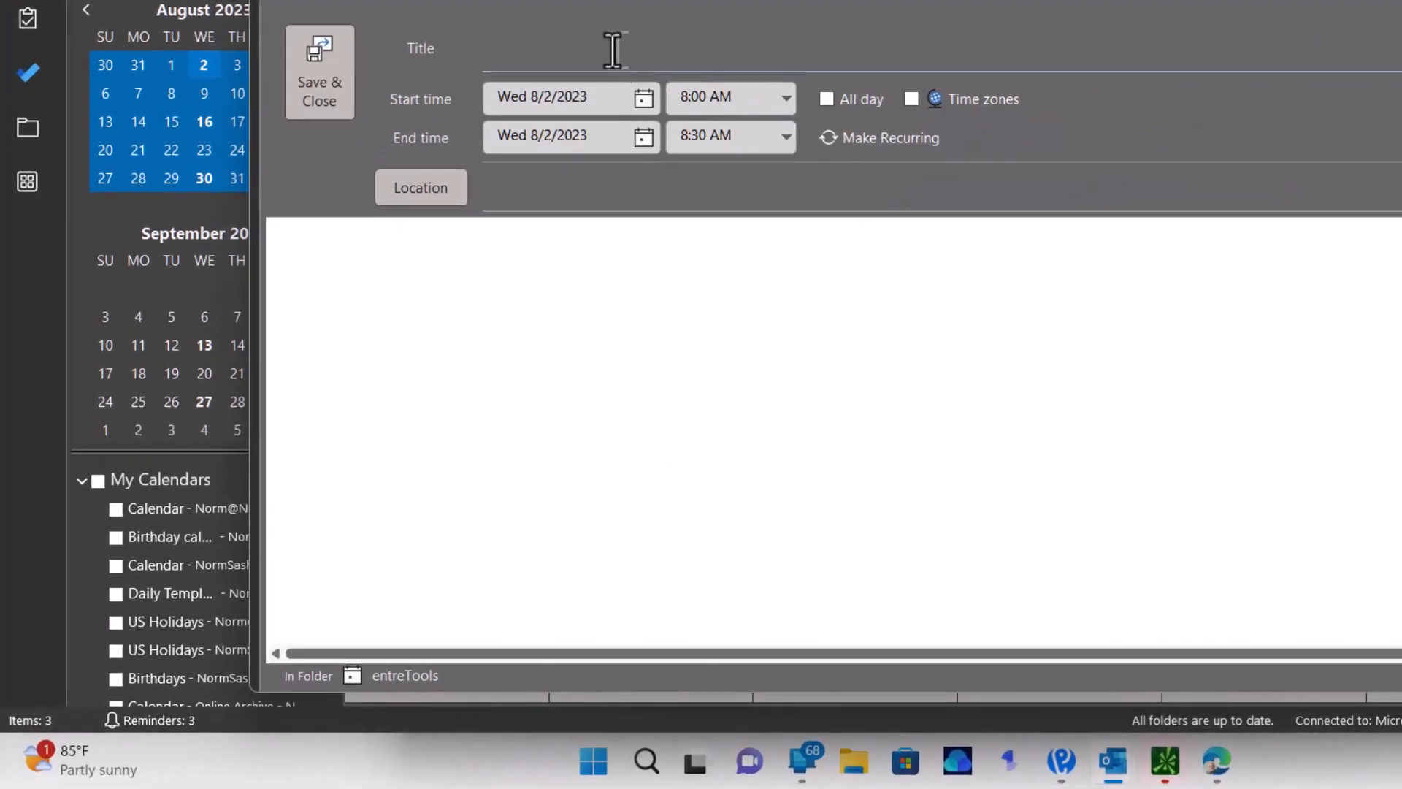
click(892, 138)
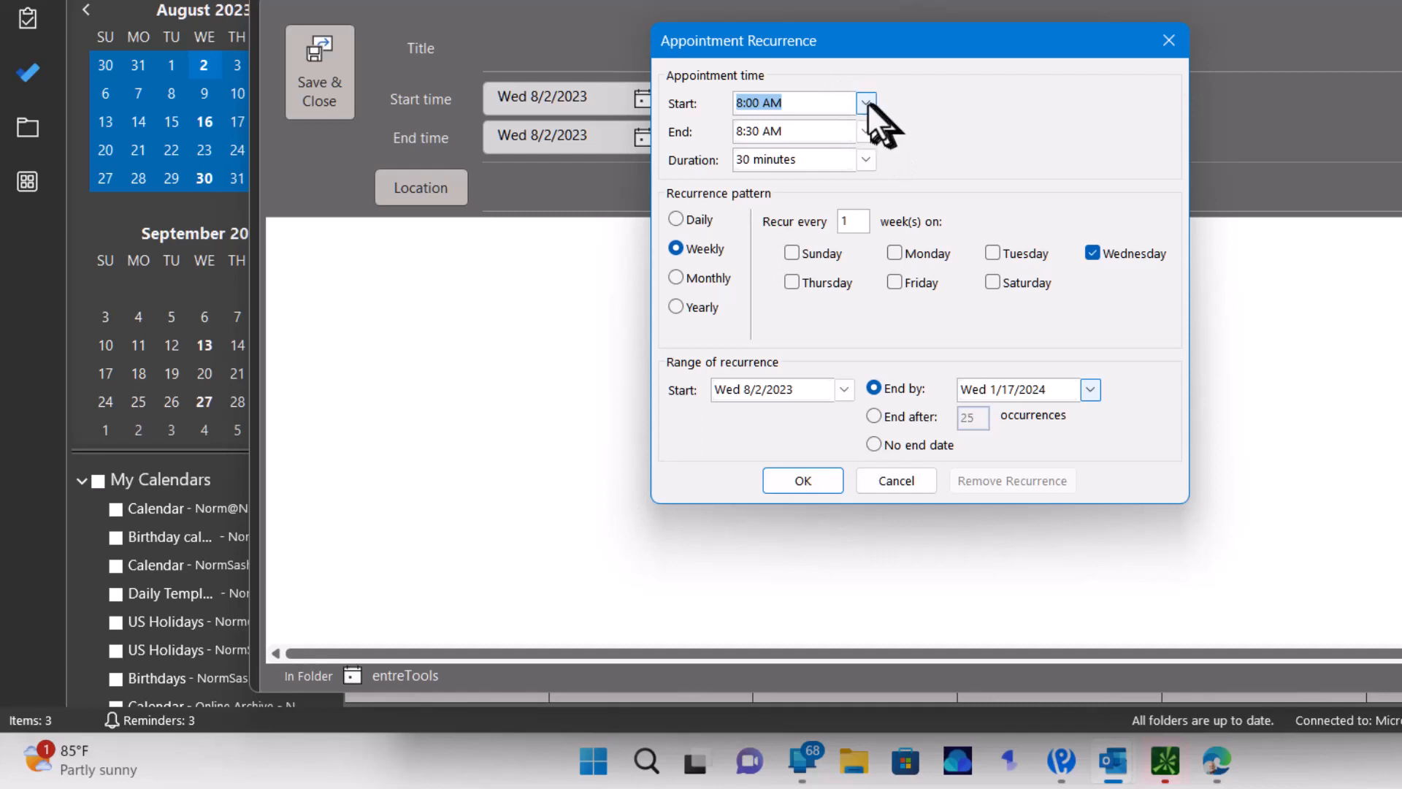
click(866, 103)
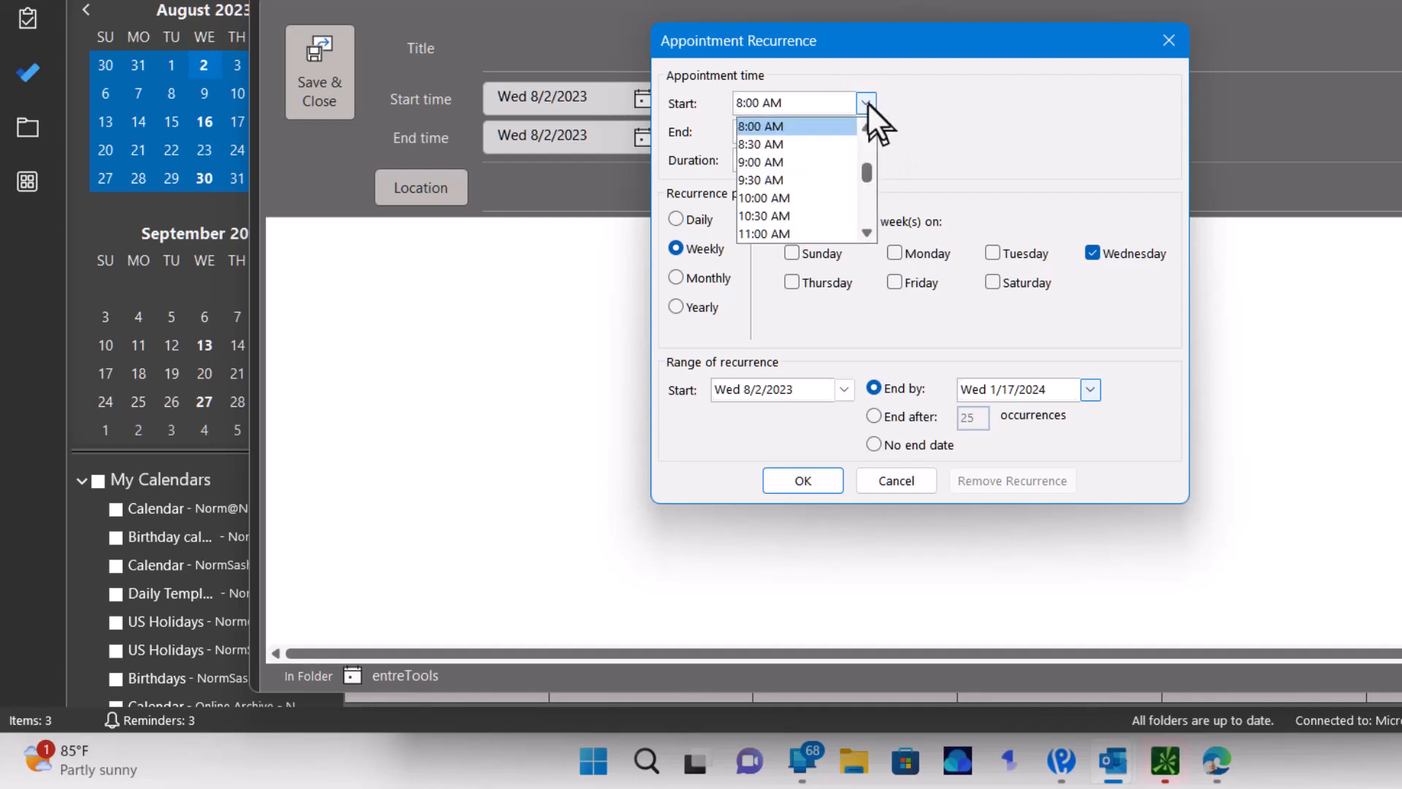
click(786, 215)
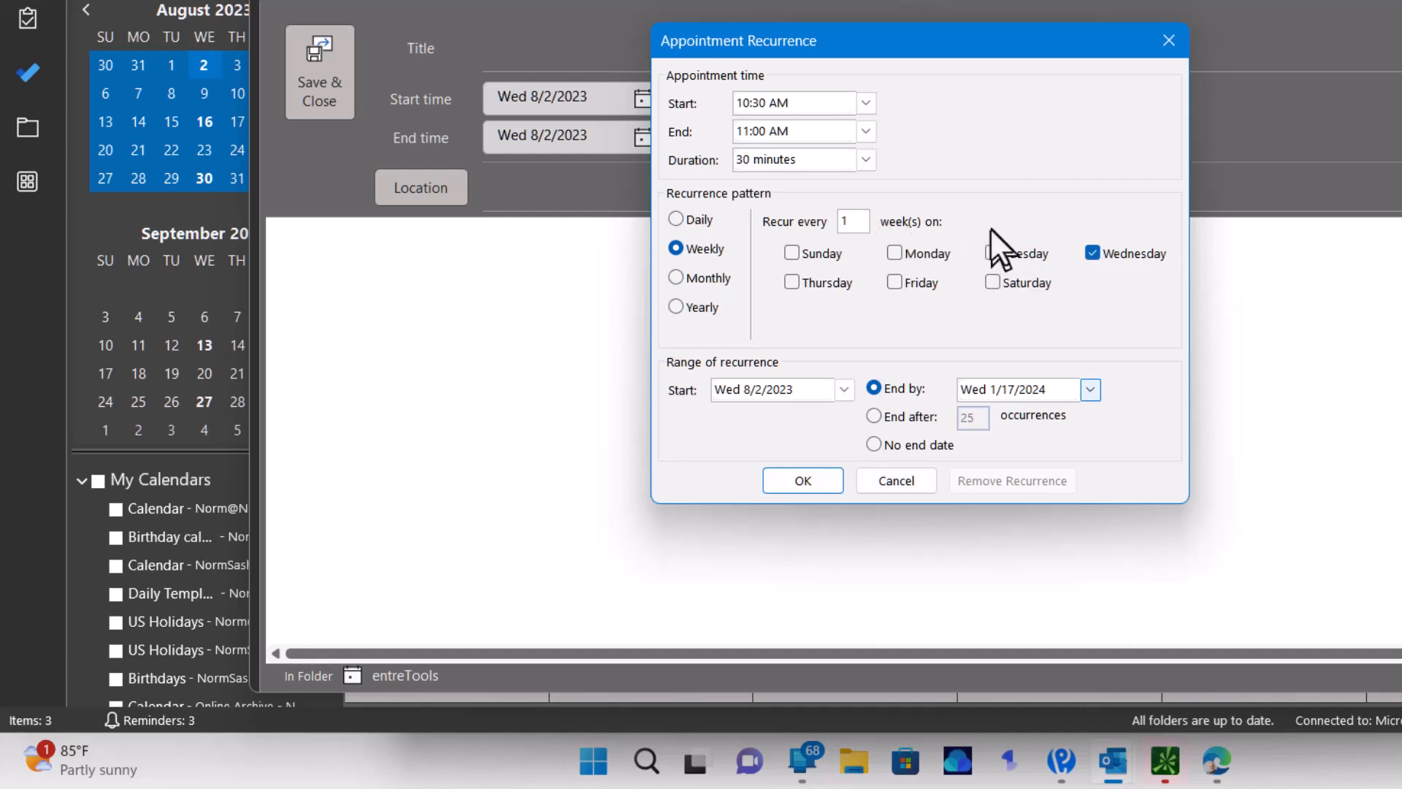
Make the appointment recur monthly on the first Wednesday of every 1 month with no end date
click(676, 277)
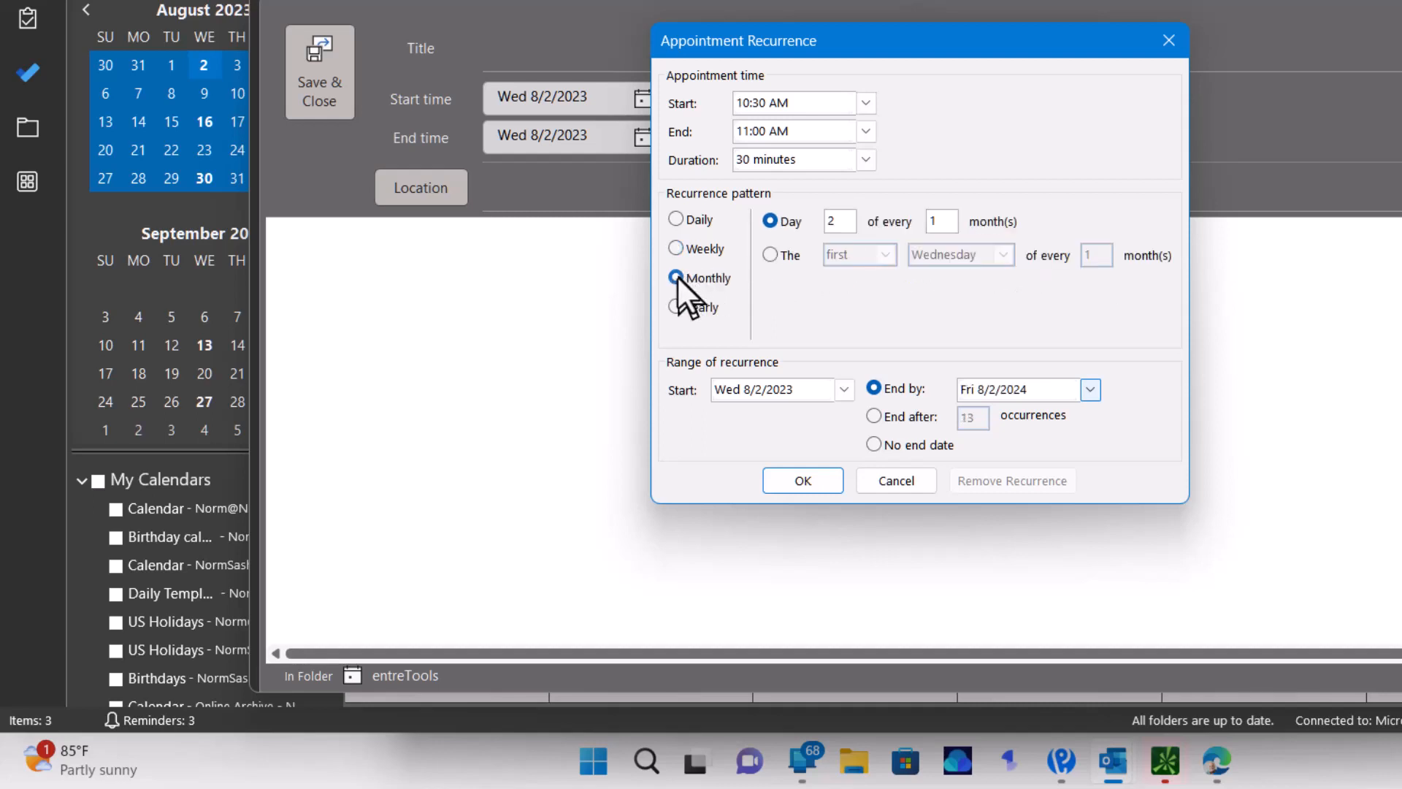
click(771, 254)
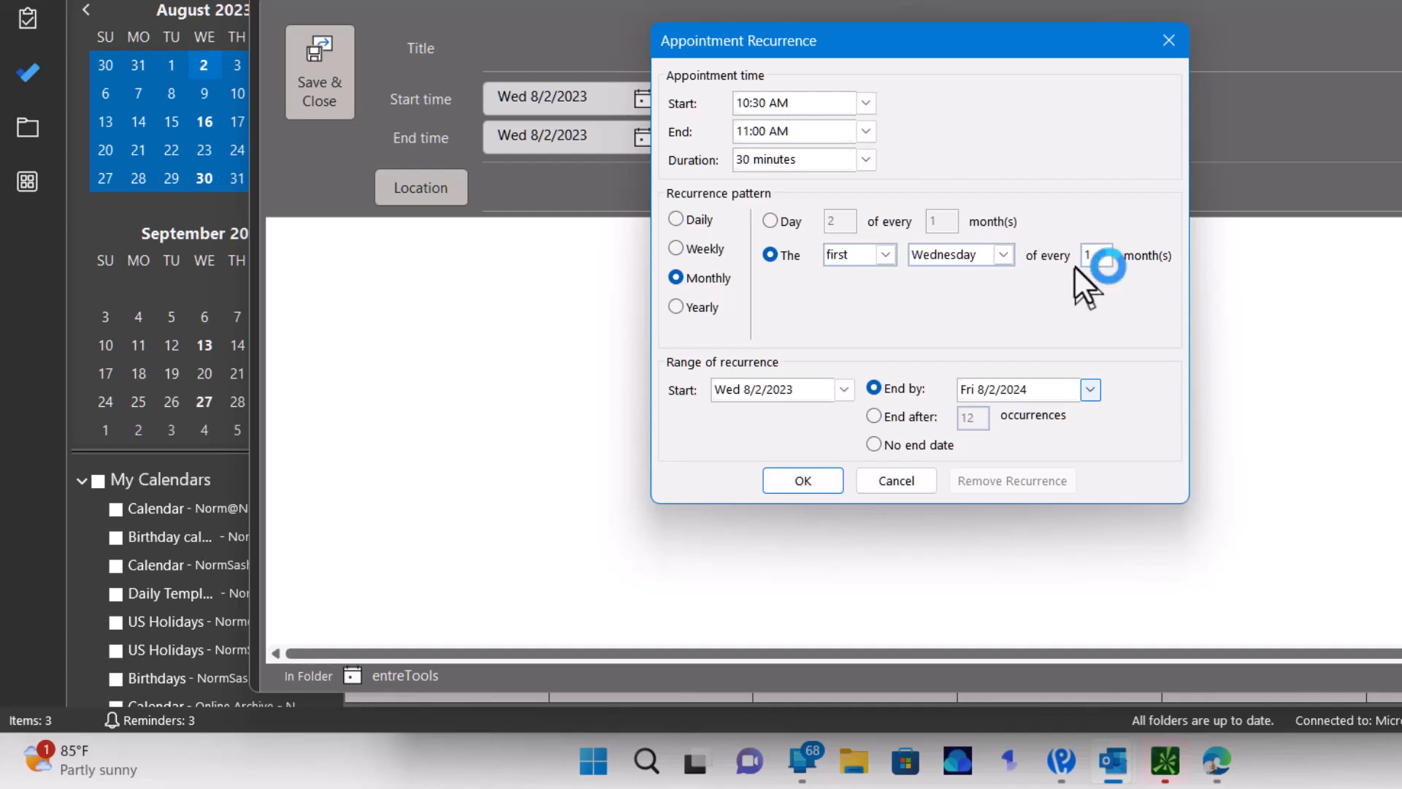
click(876, 446)
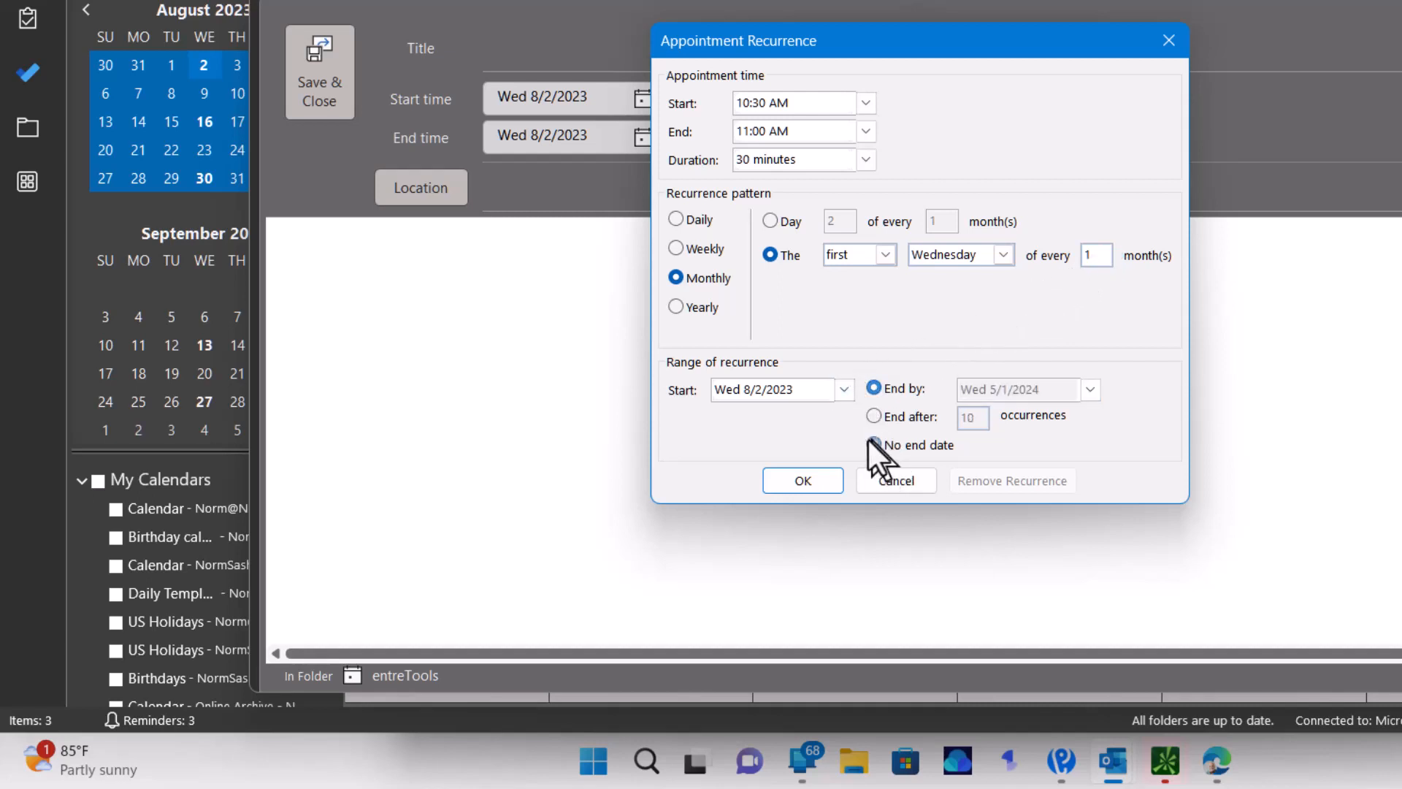
click(796, 483)
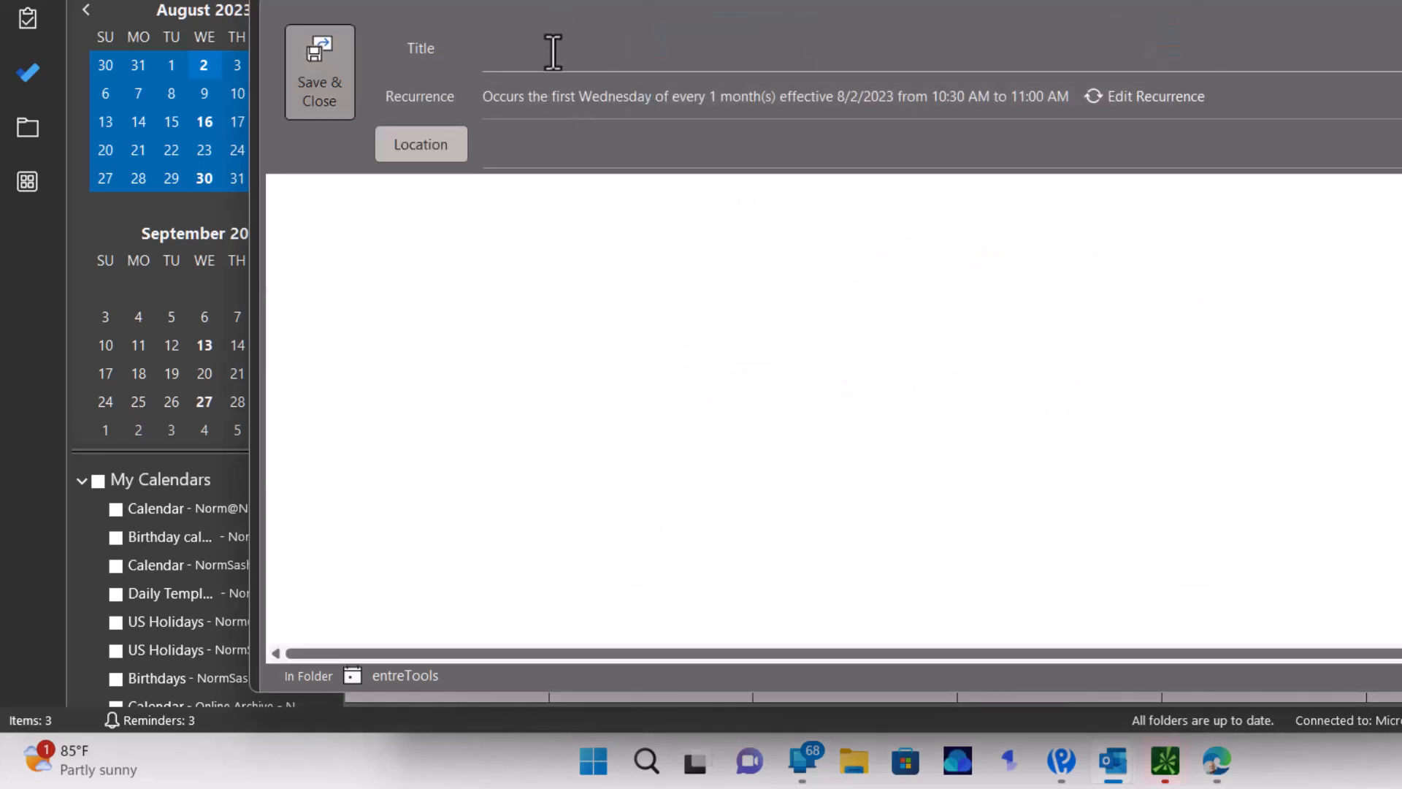
Title the recurring appointment "First Wed of the month", then save and close it
click(556, 53)
text(Firu)
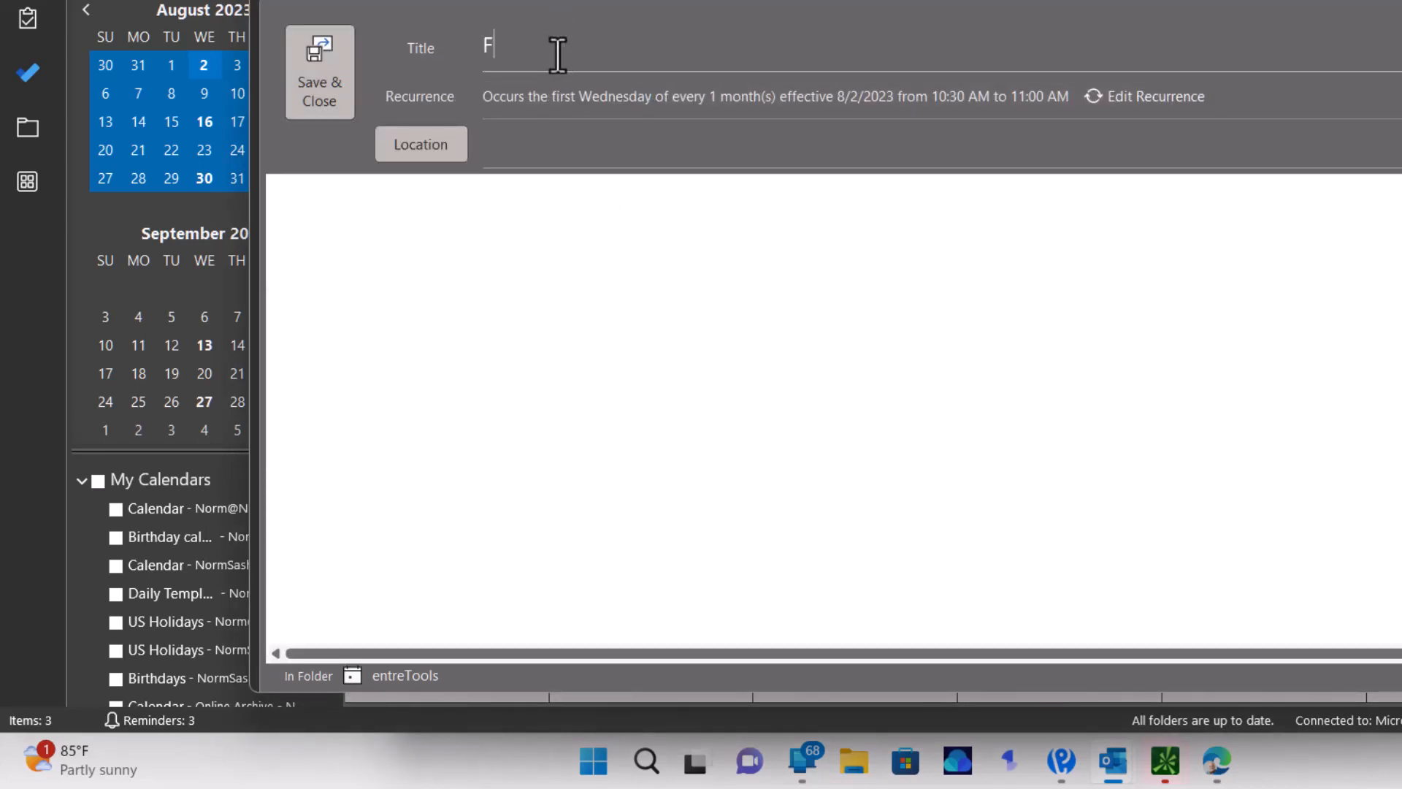
key(BackSpace)
text(st Wed oth)
key(BackSpace)
key(BackSpace)
text(f the month)
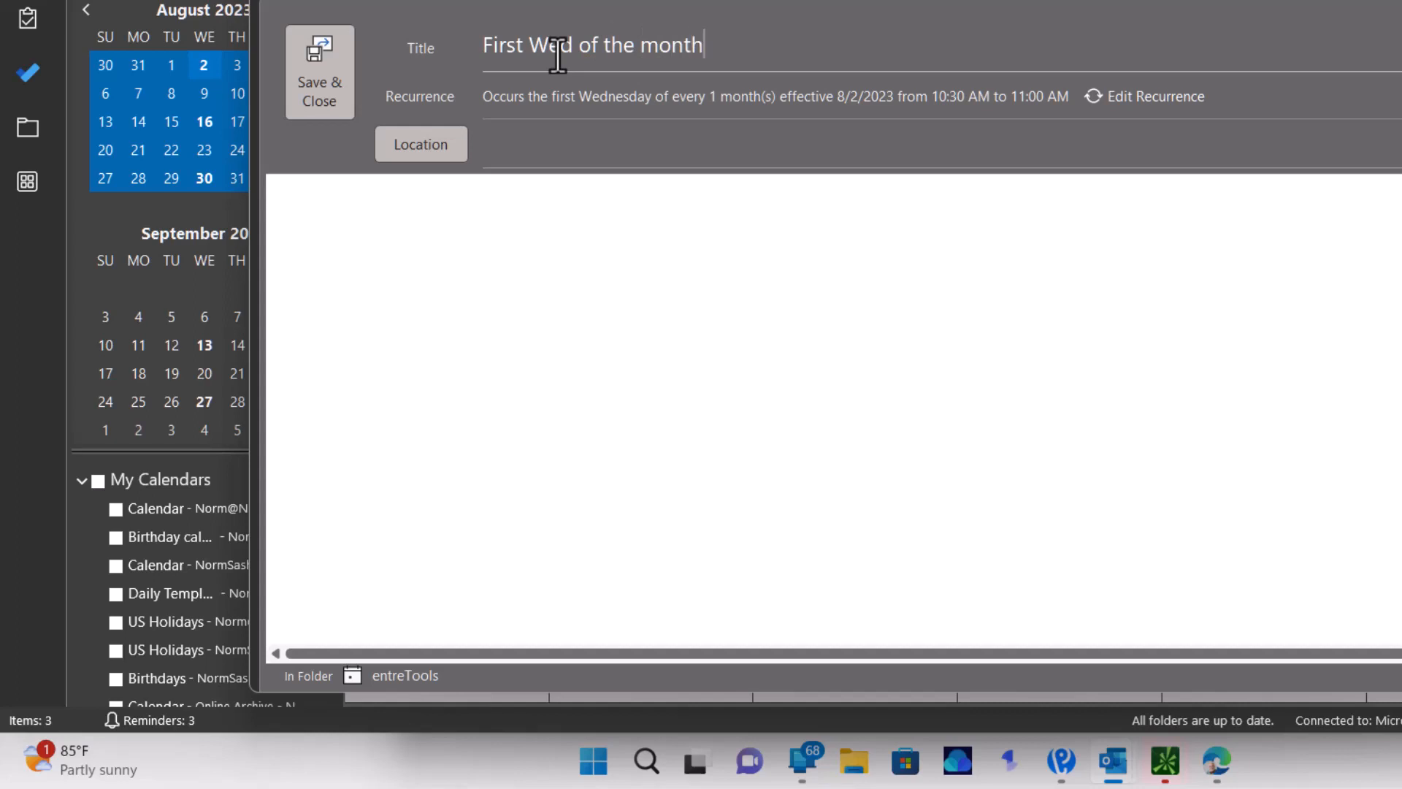
click(296, 42)
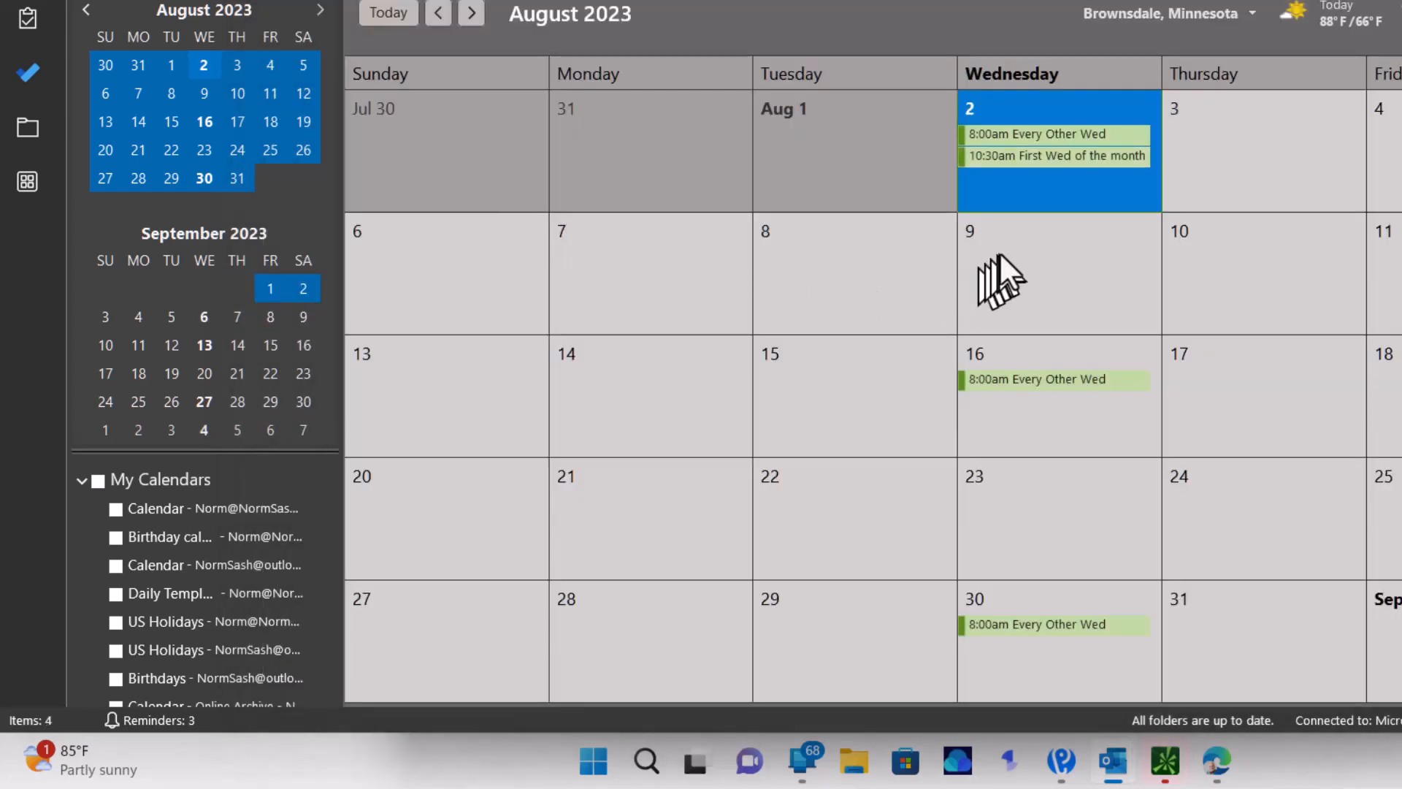
Copy the "First Wed of the month" appointment from August 2 to Wednesday, August 16
mouse_move(1028, 160)
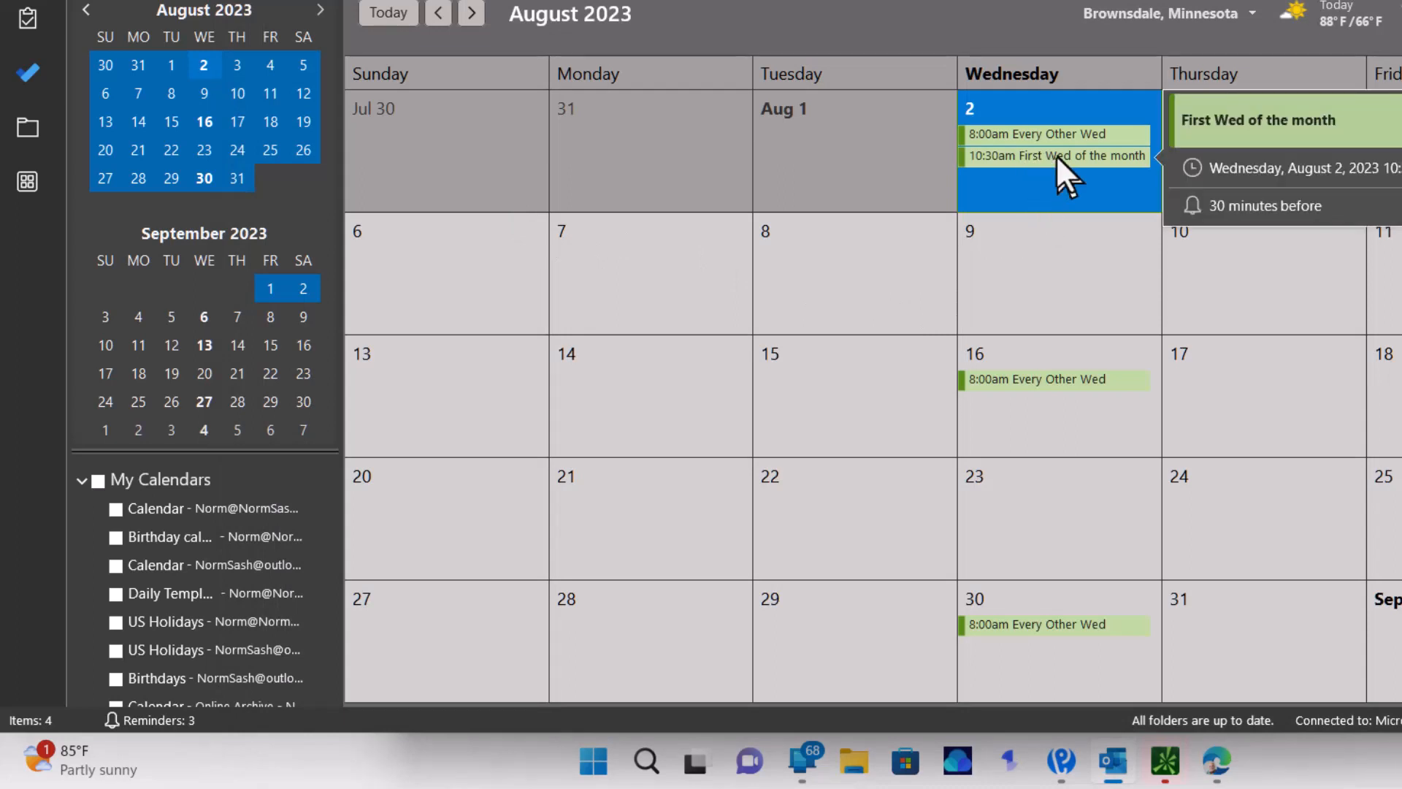
mouse_move(1042, 129)
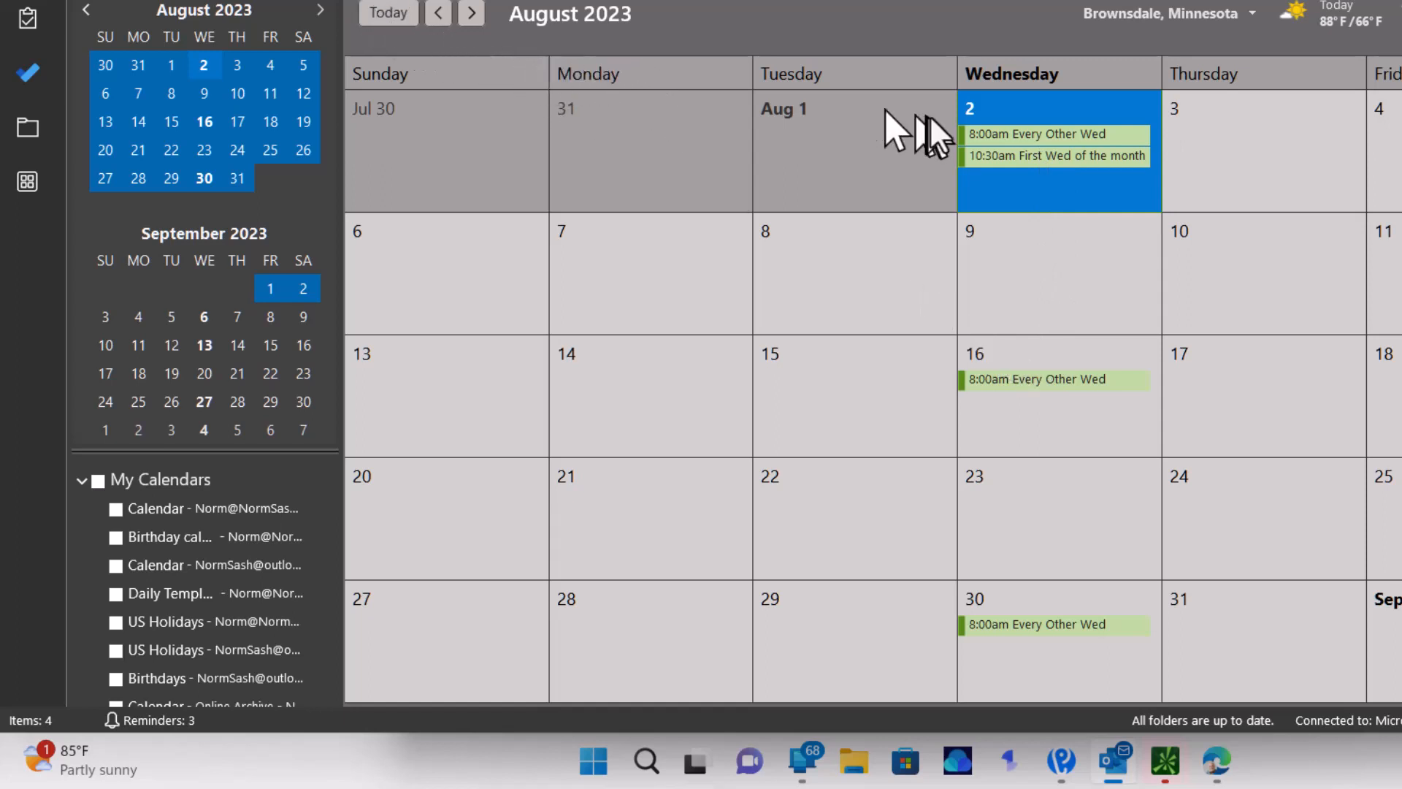
click(1020, 131)
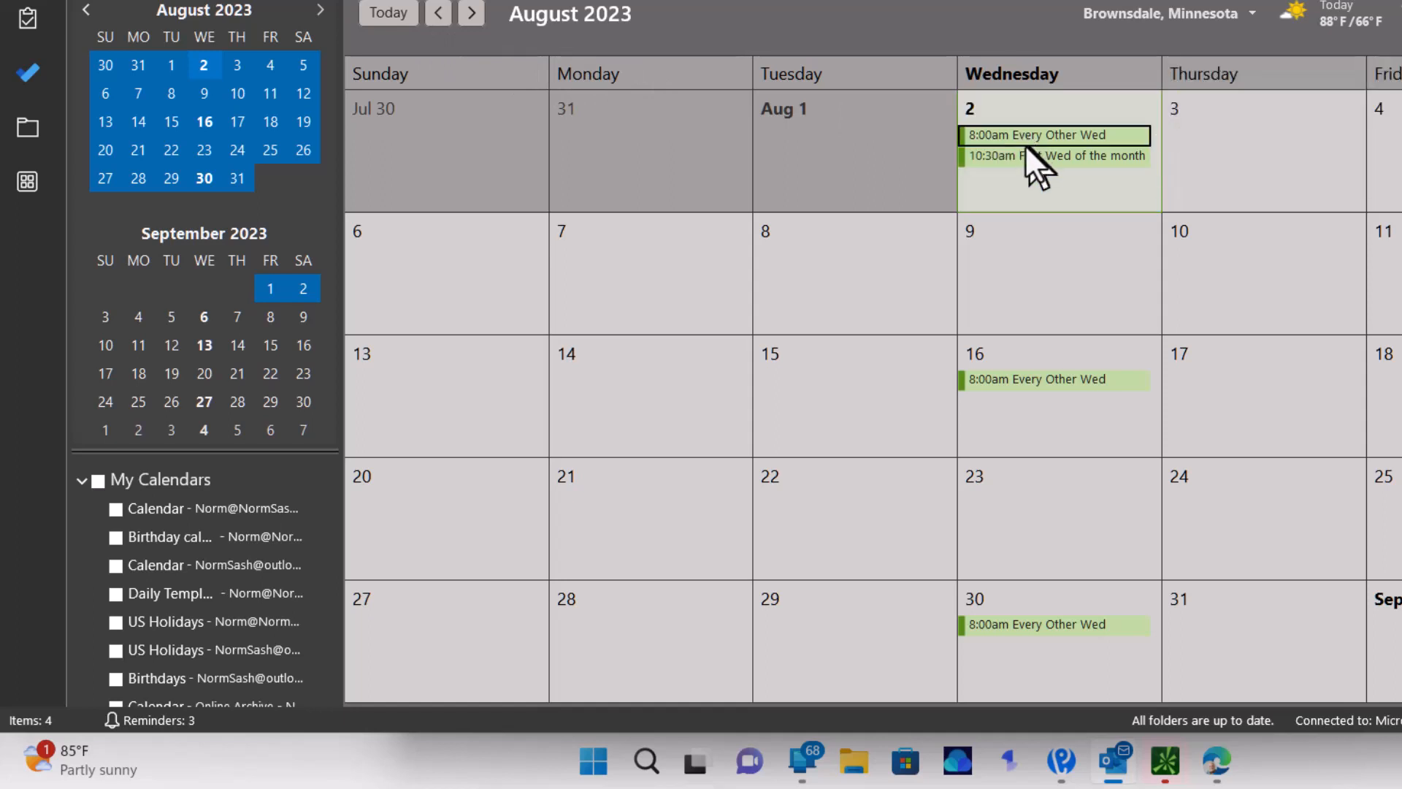
click(1018, 157)
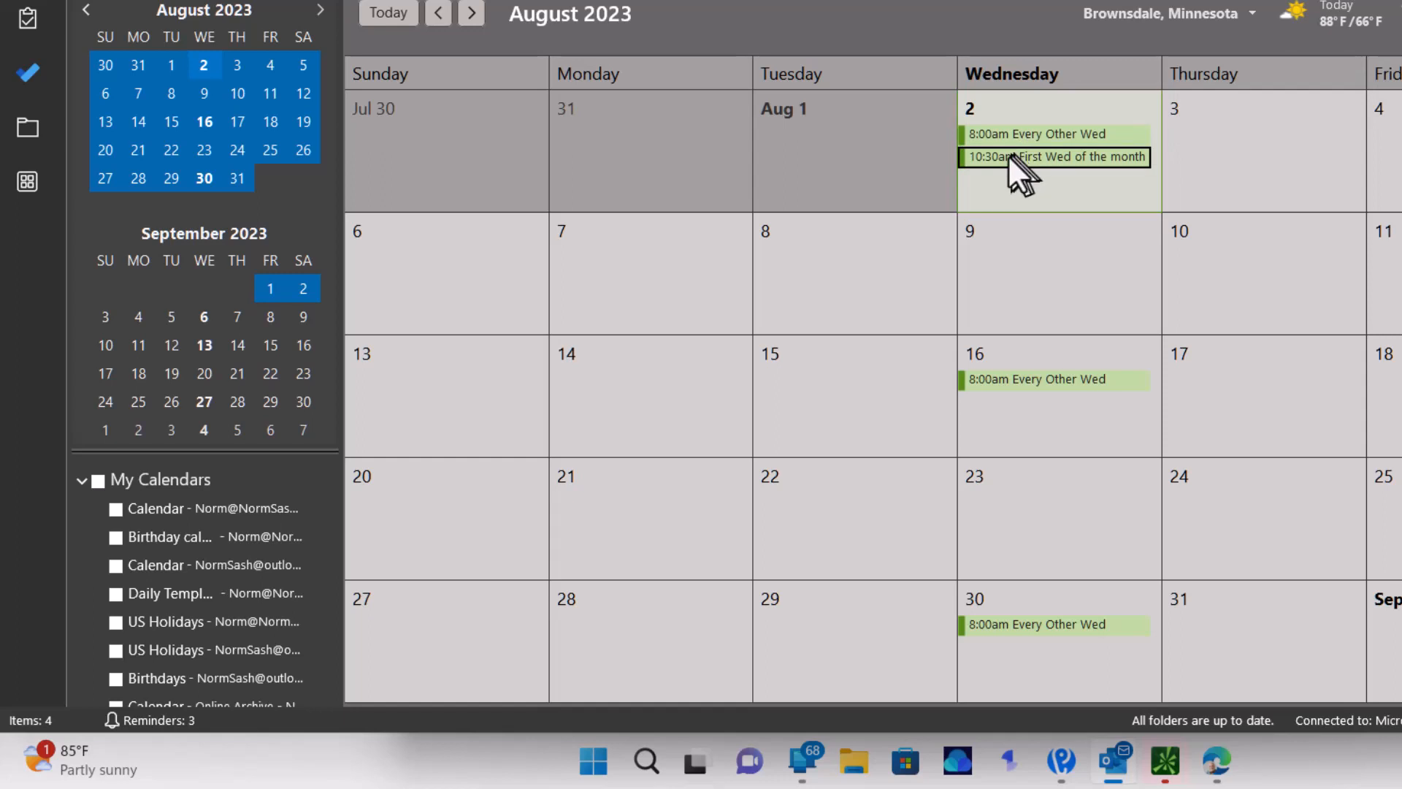
mouse_move(1008, 155)
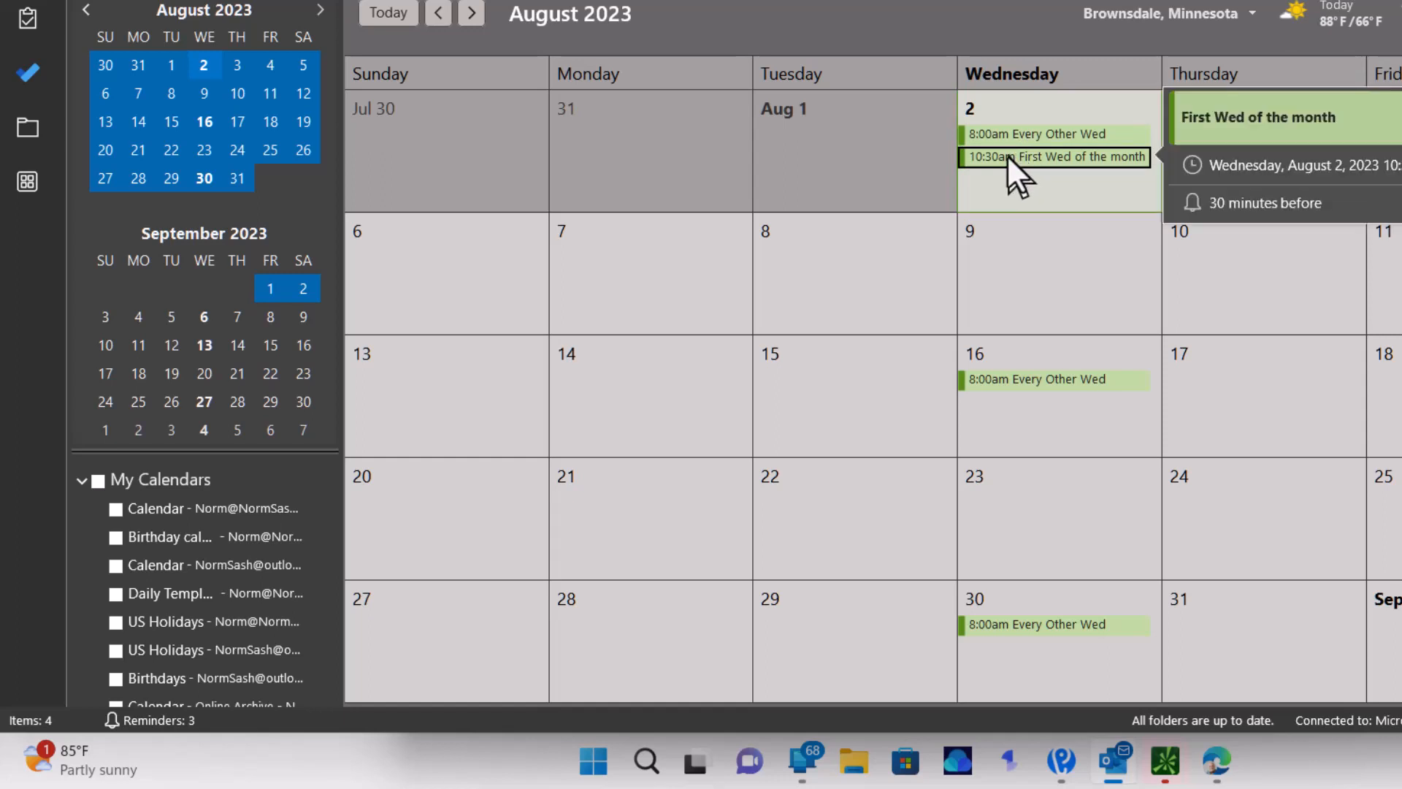
drag(1006, 155, 1010, 411)
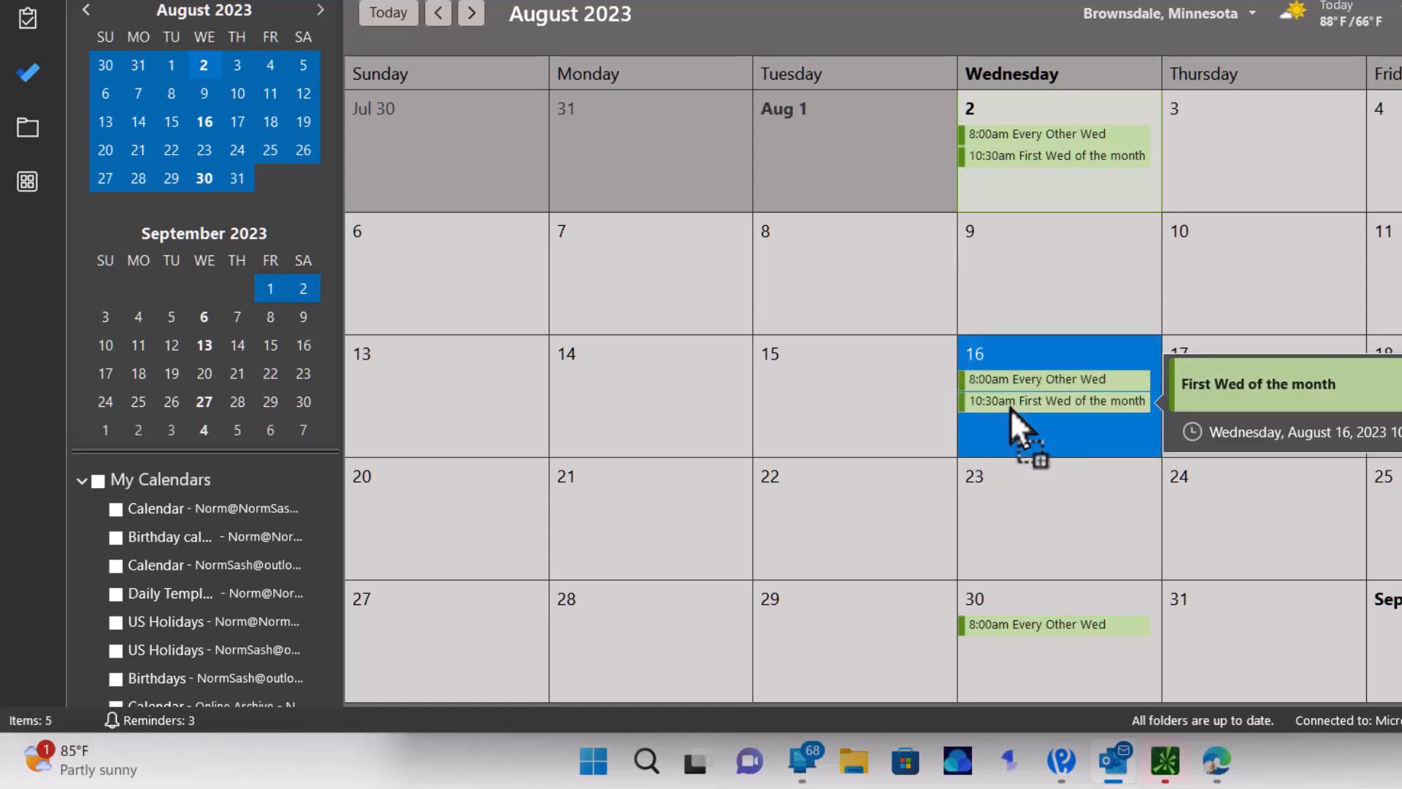
Open the copied appointment on August 16 and change its title to "Third Wed of the month"
click(1009, 400)
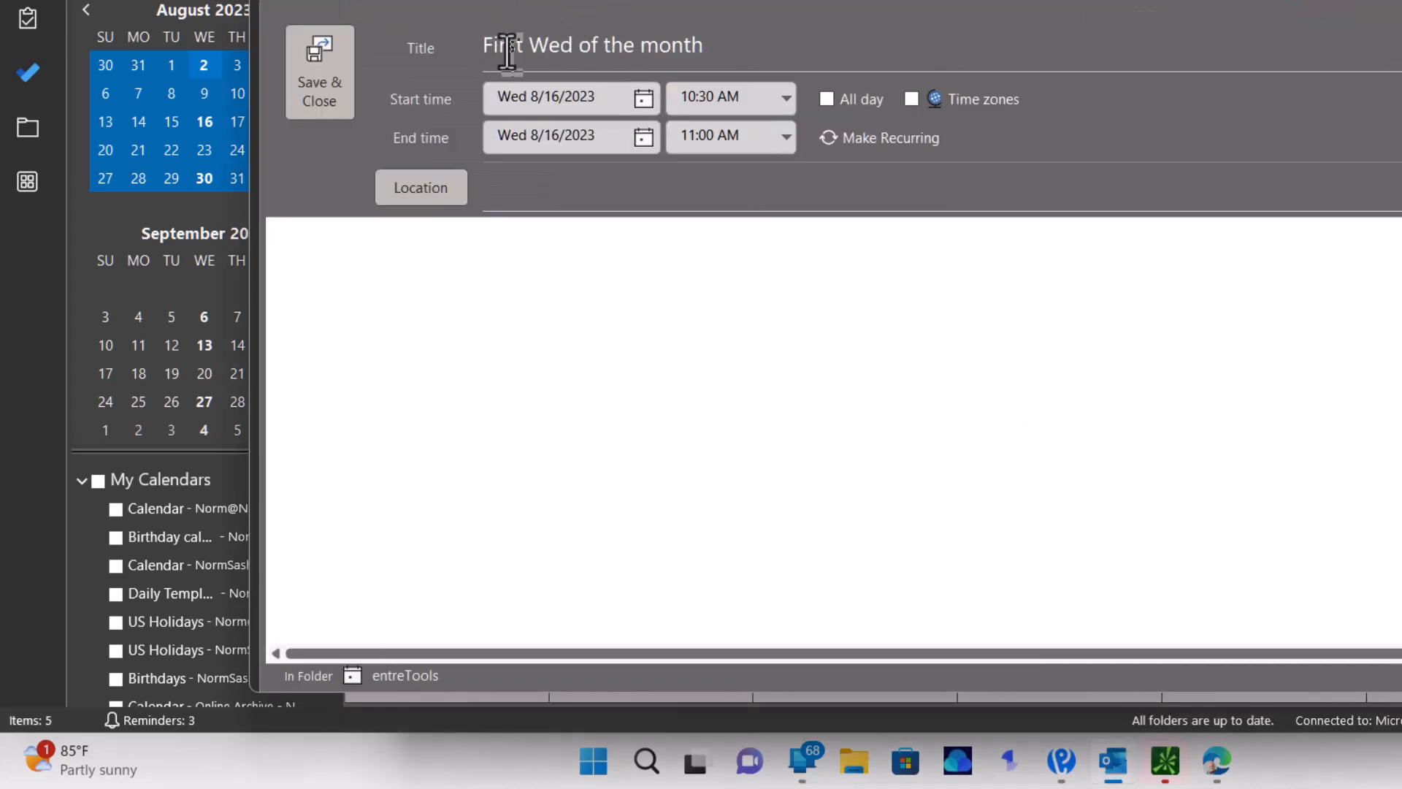
double_click(507, 50)
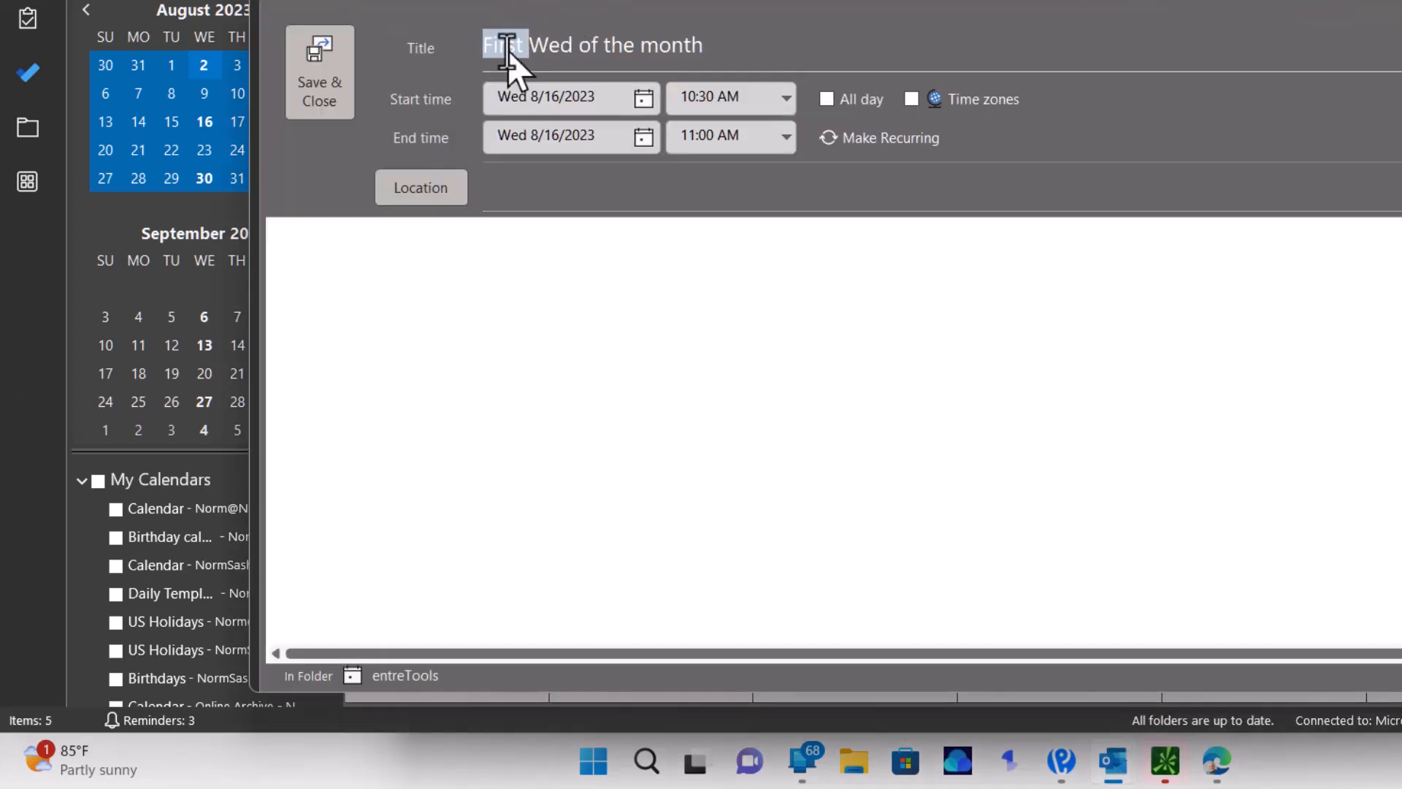
text(Third)
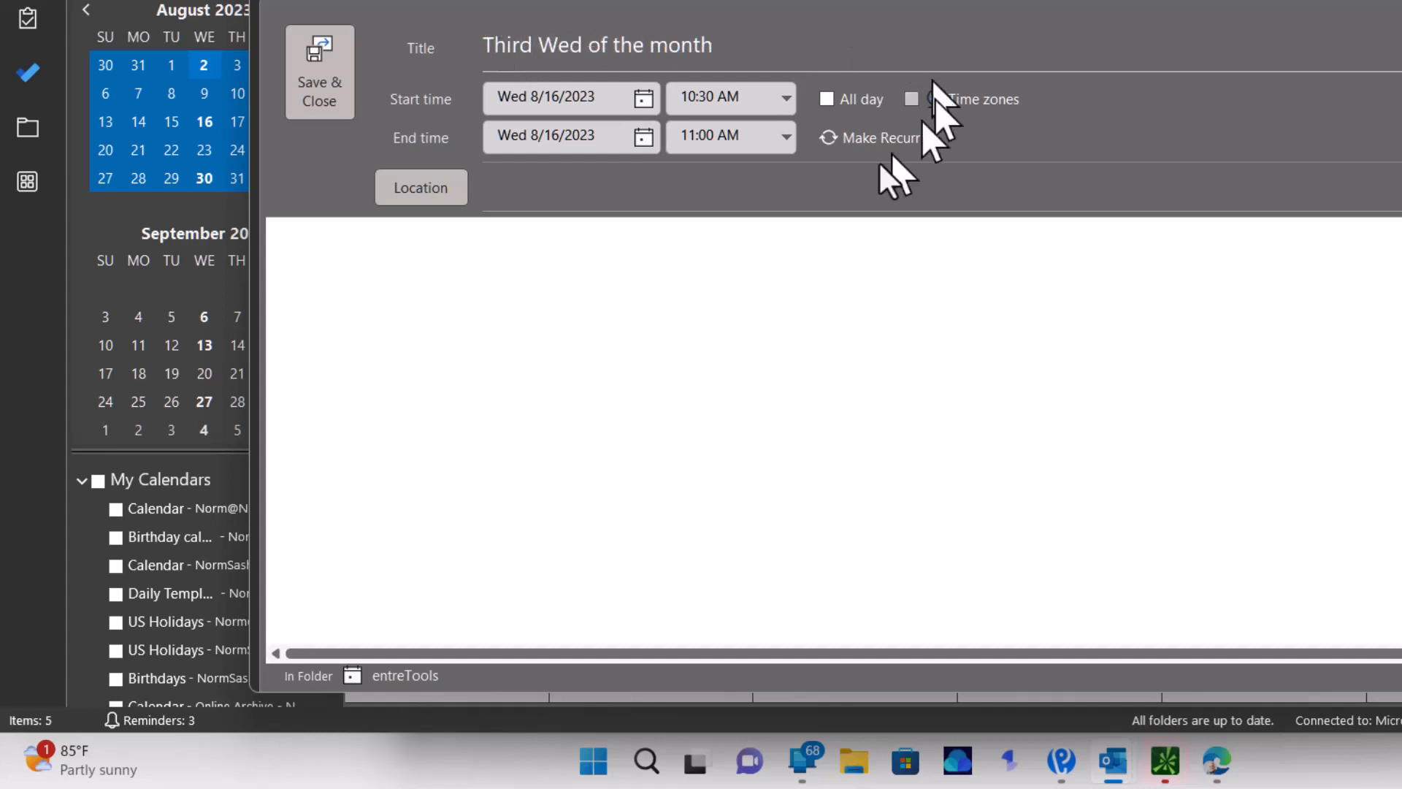
Make the "Third Wed of the month" appointment recur on the third Wednesday of every 1 month with no end date, then save and close it
click(869, 138)
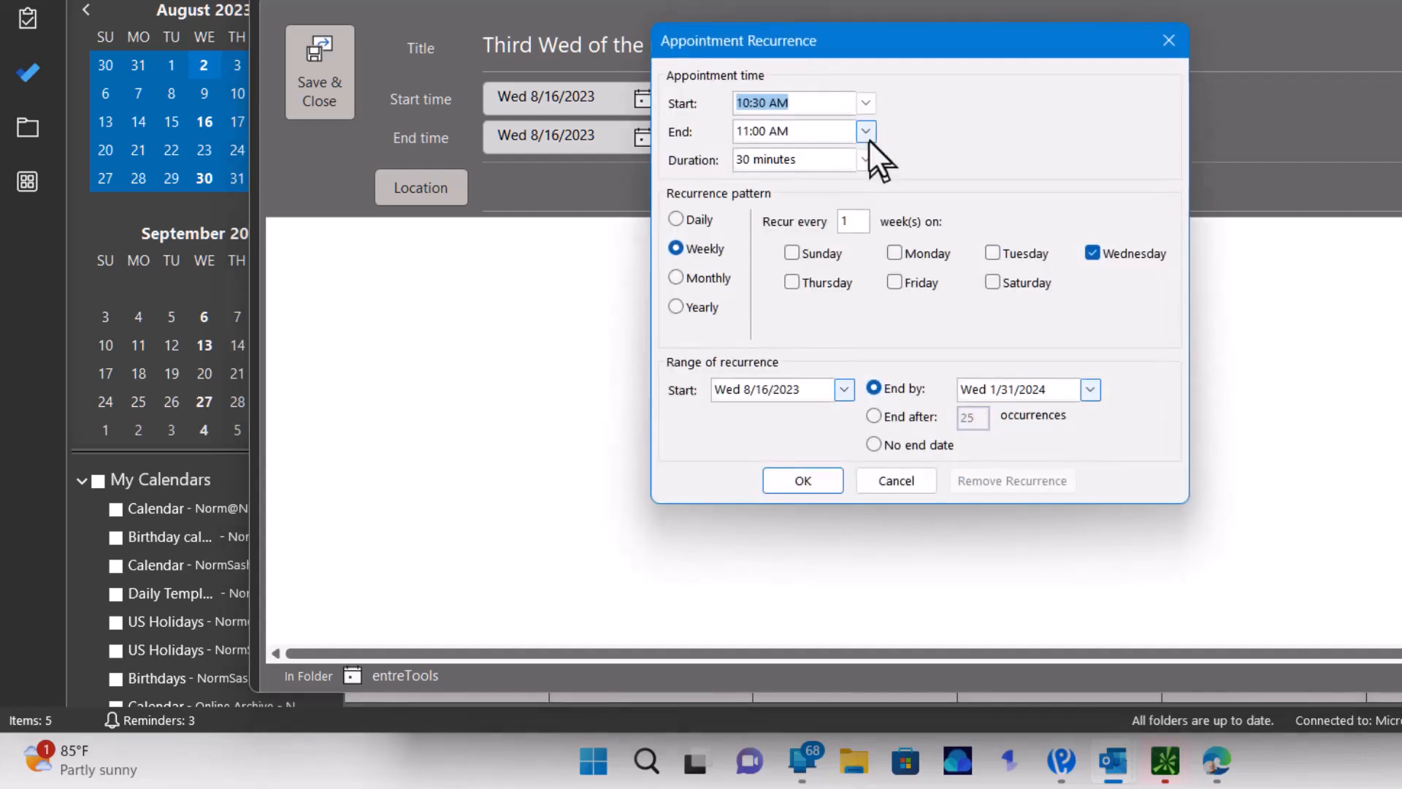
click(674, 278)
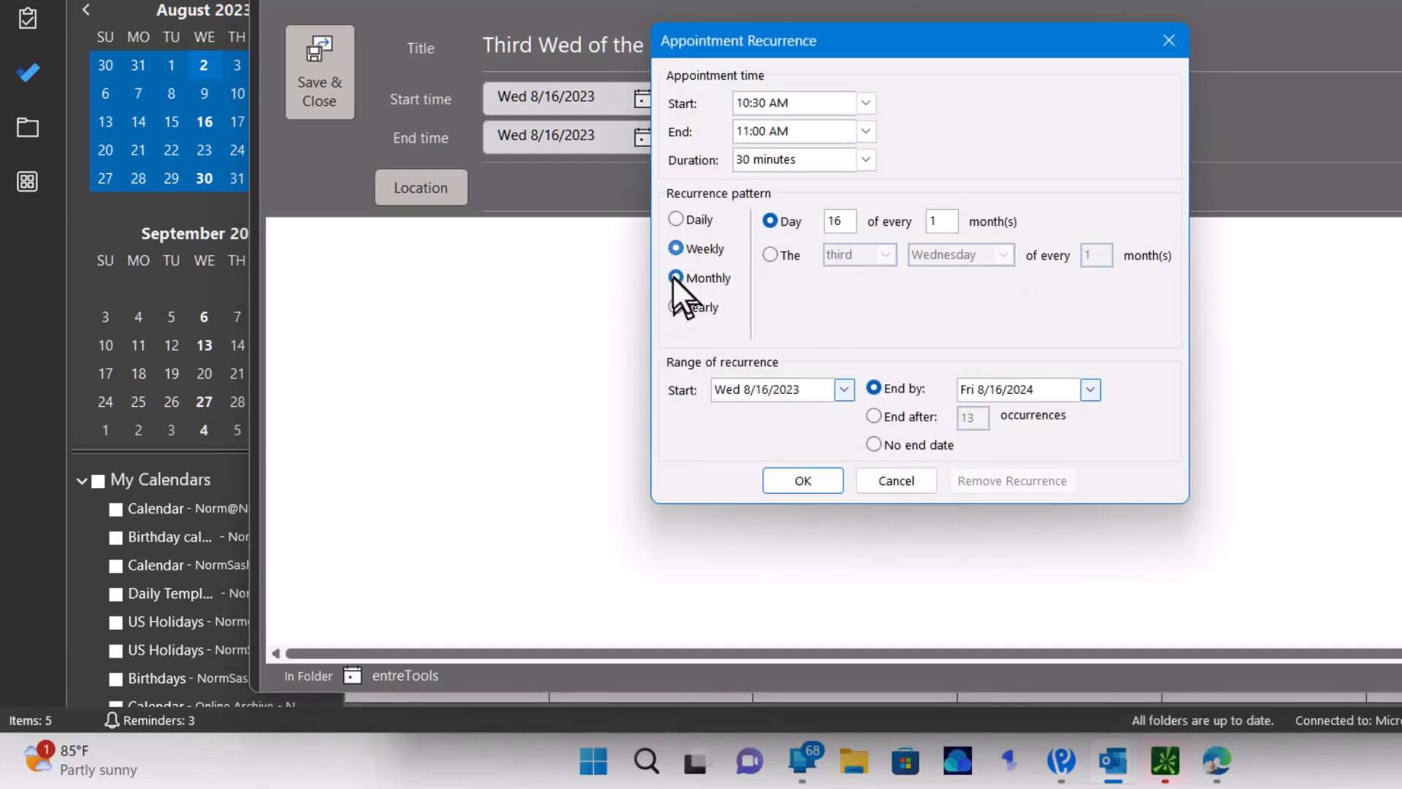
click(767, 253)
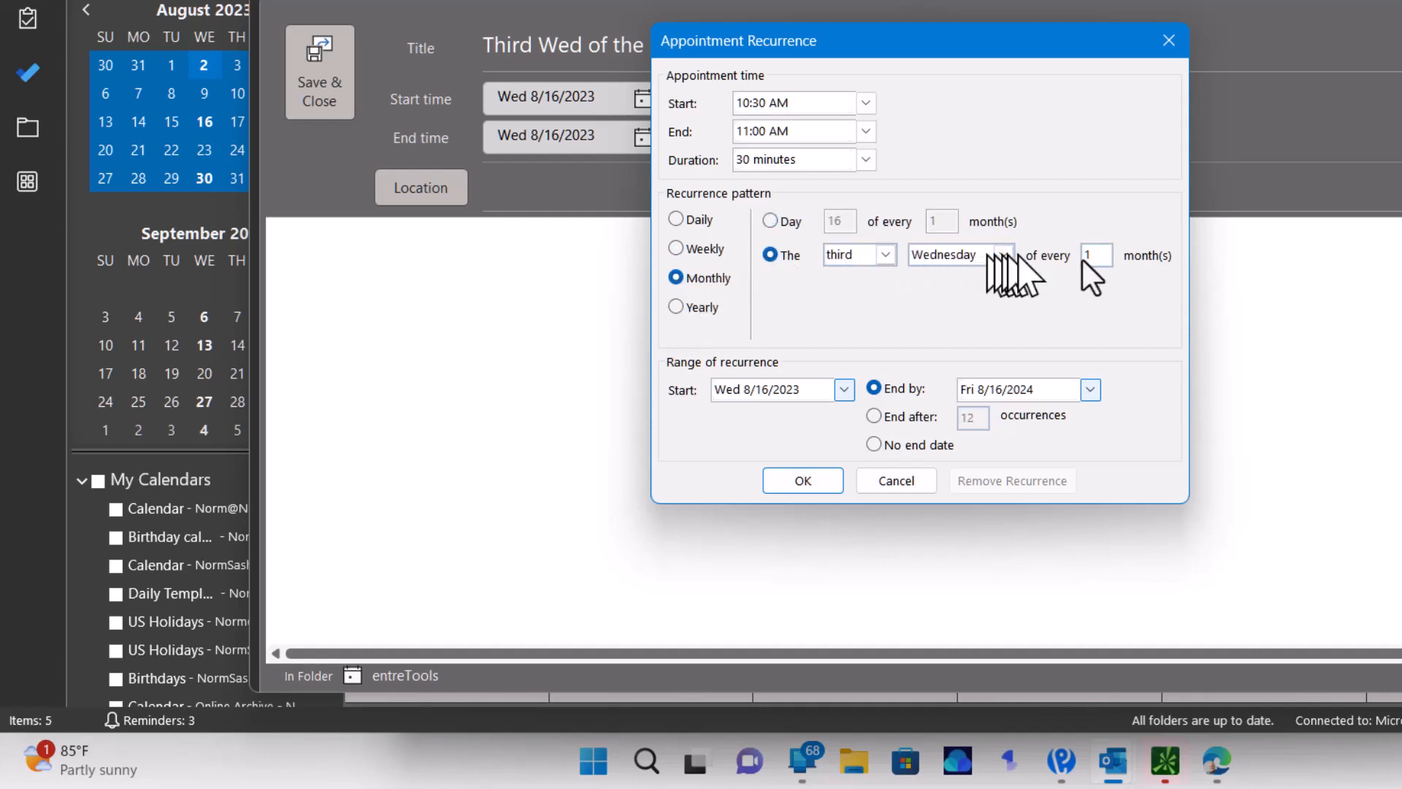
click(880, 259)
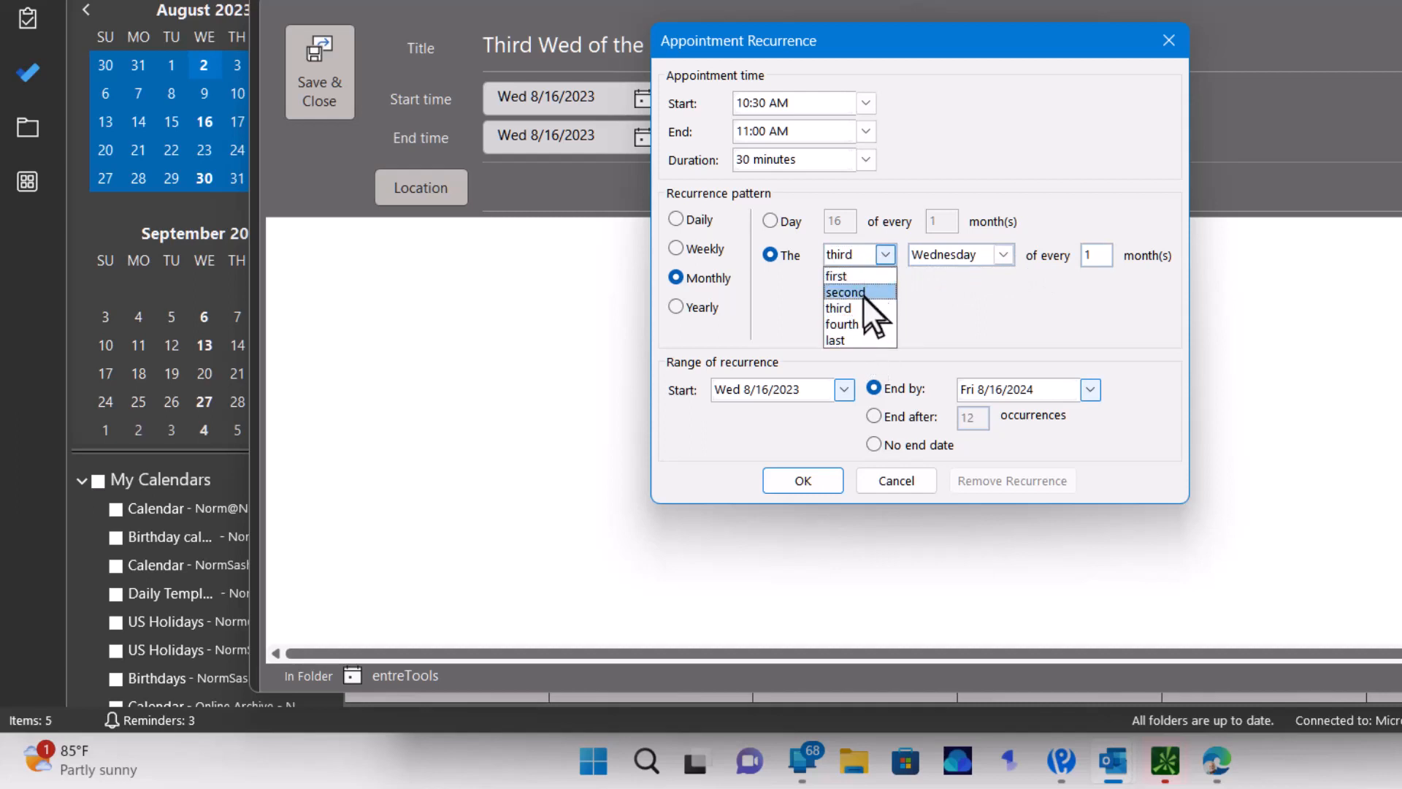
click(886, 249)
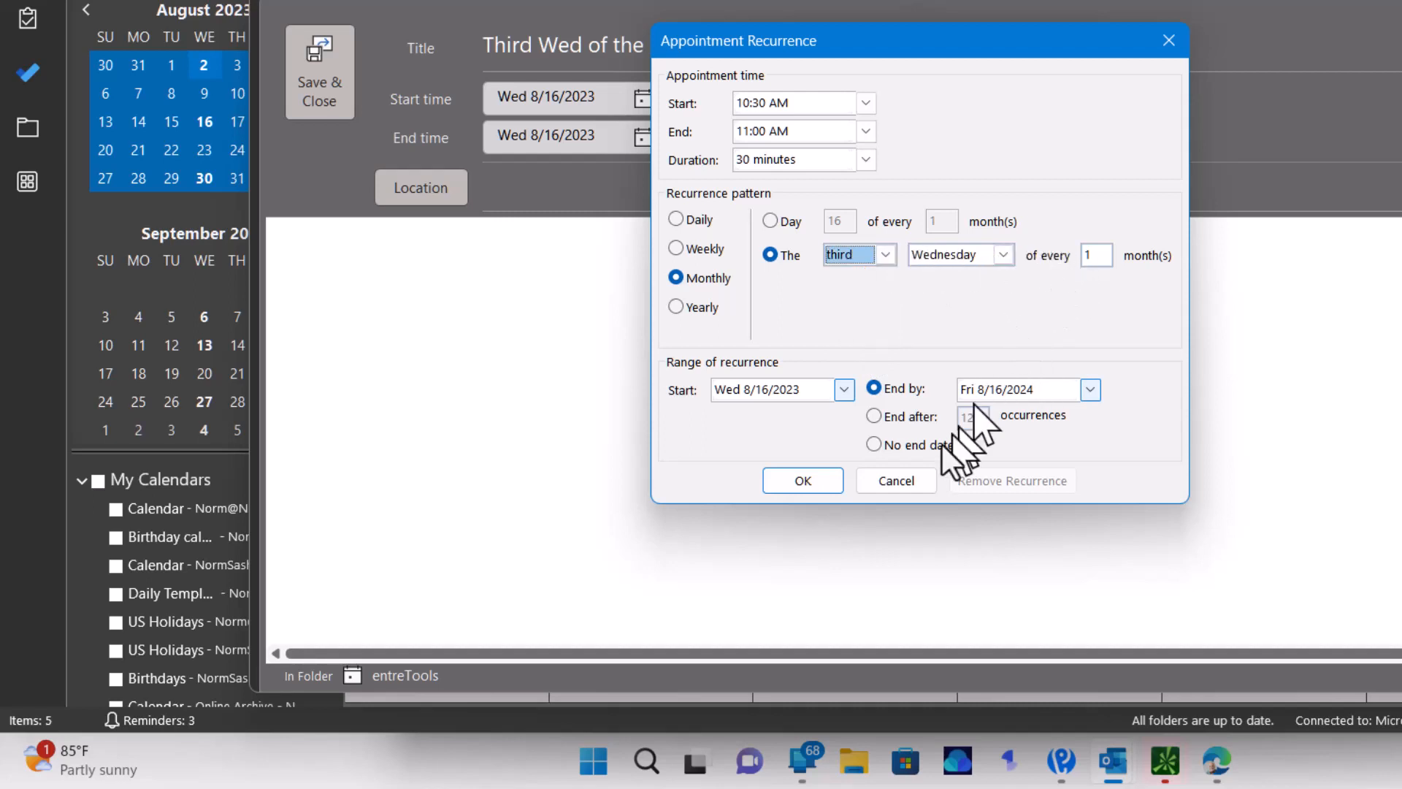
click(874, 444)
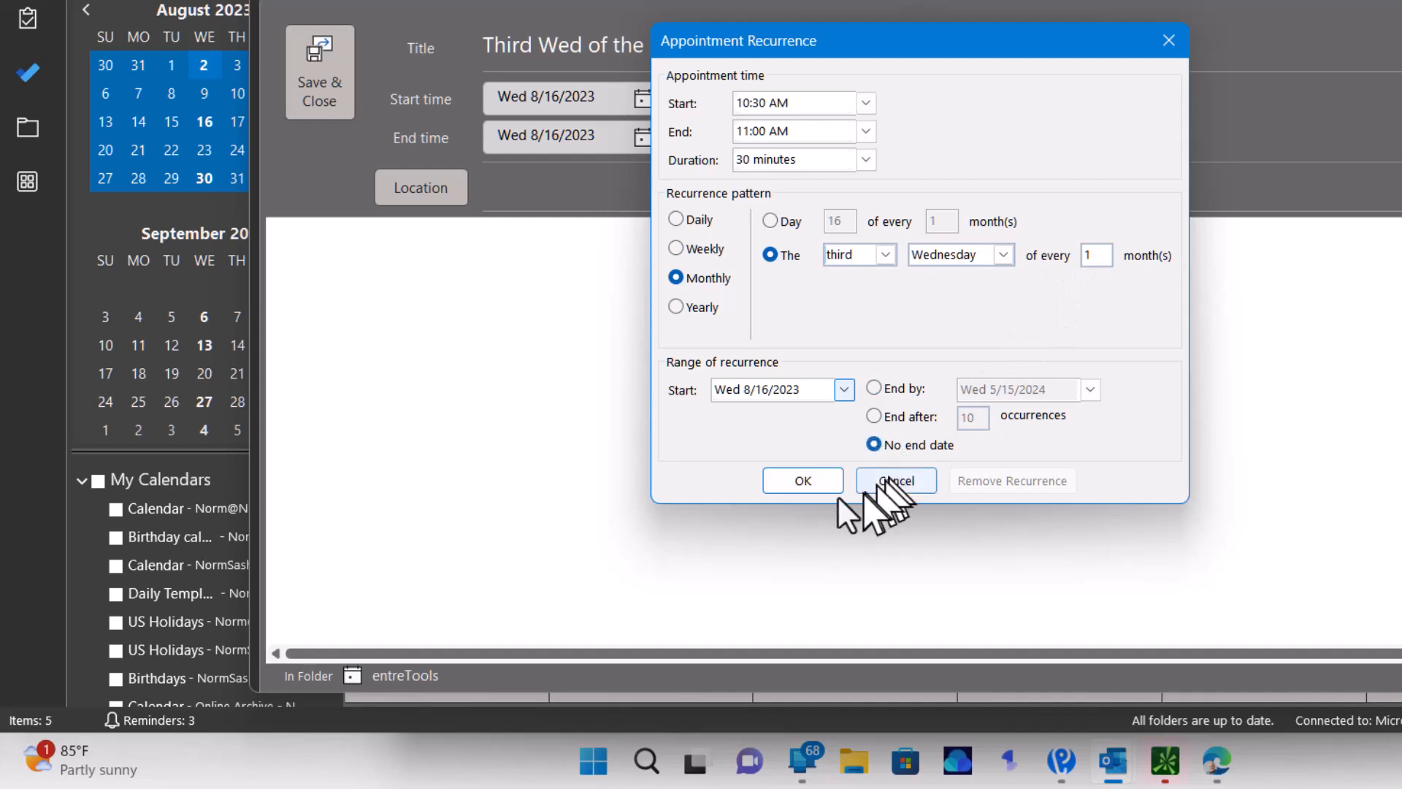
click(788, 480)
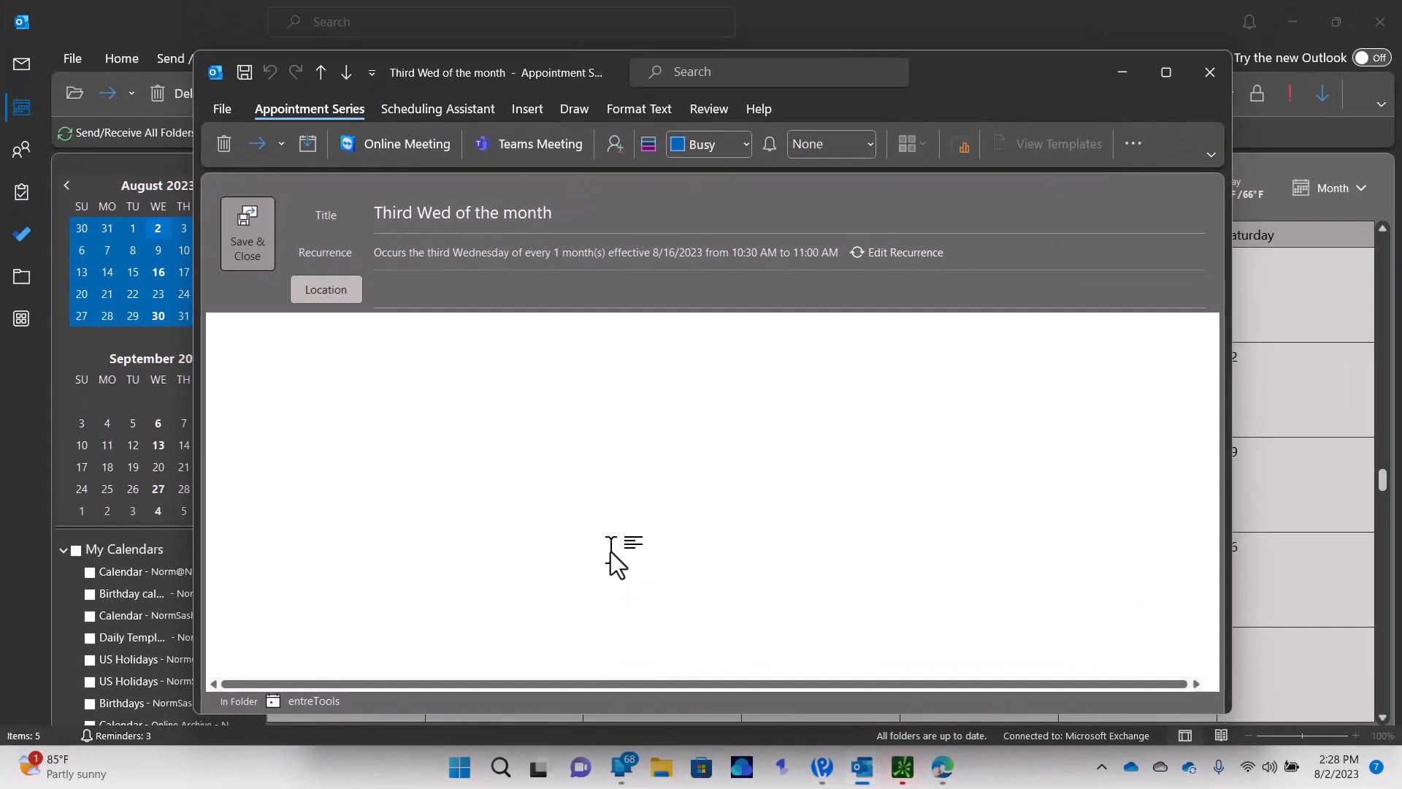
click(255, 228)
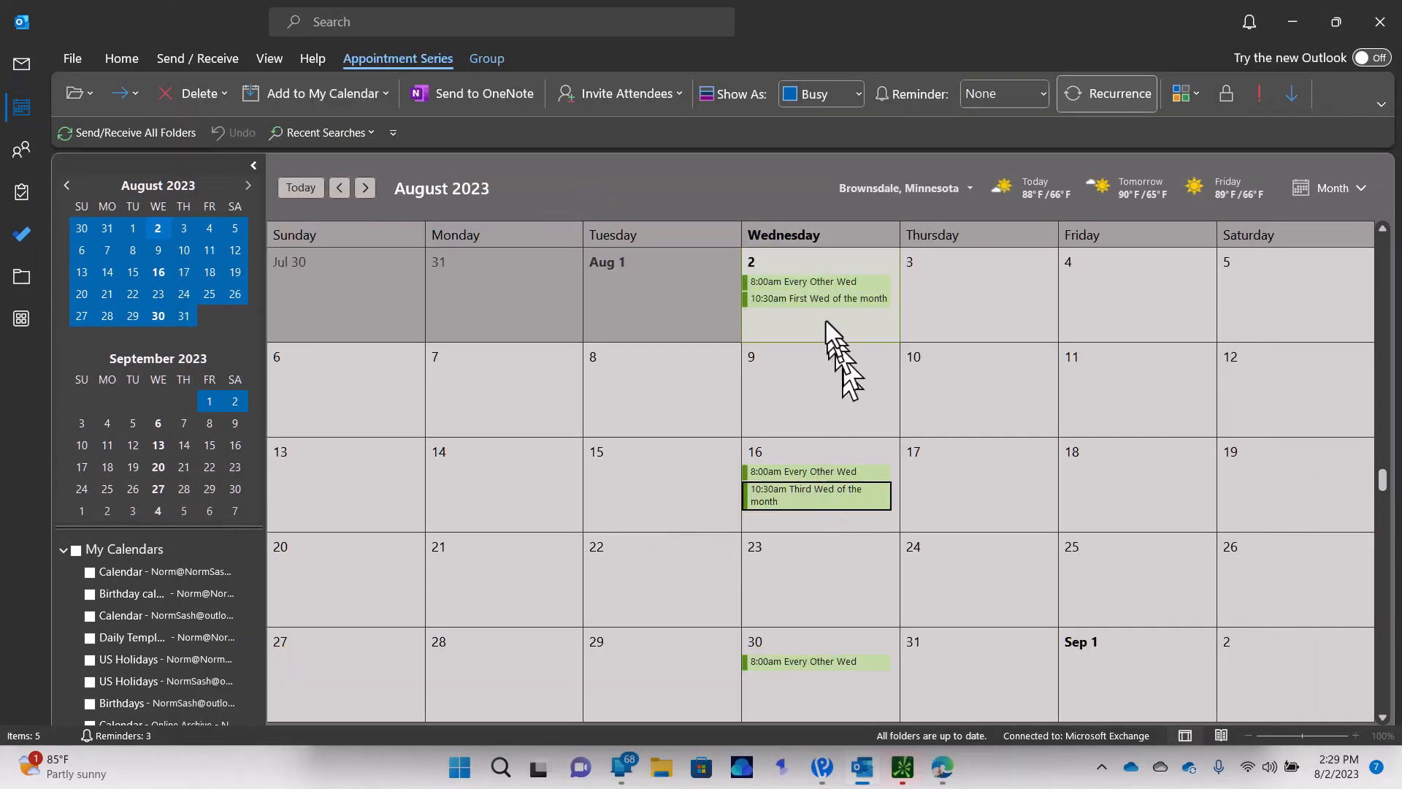
Check the "First Wed of the month" appointment on August 2, then review the recurring Wednesday appointments in September 2023
double_click(826, 296)
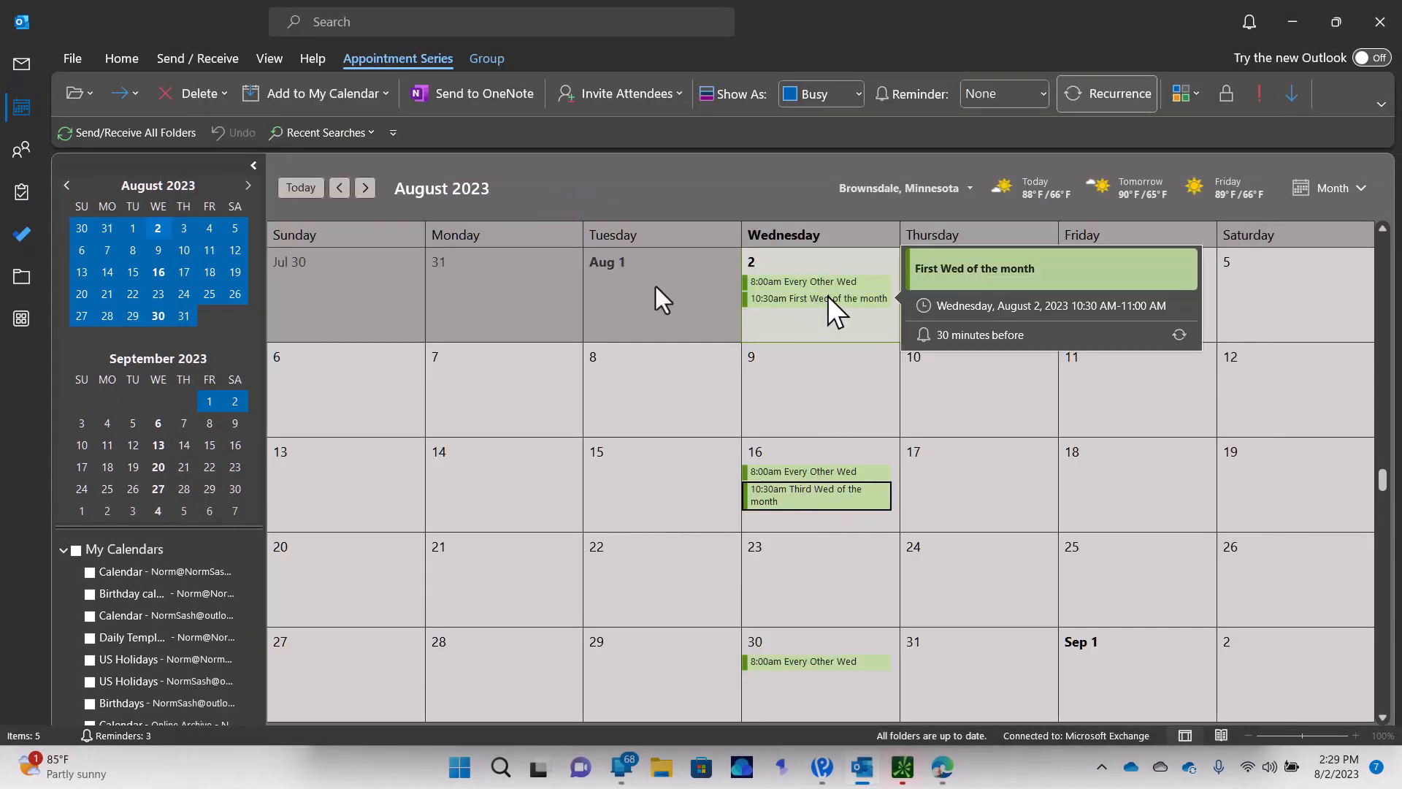
click(246, 248)
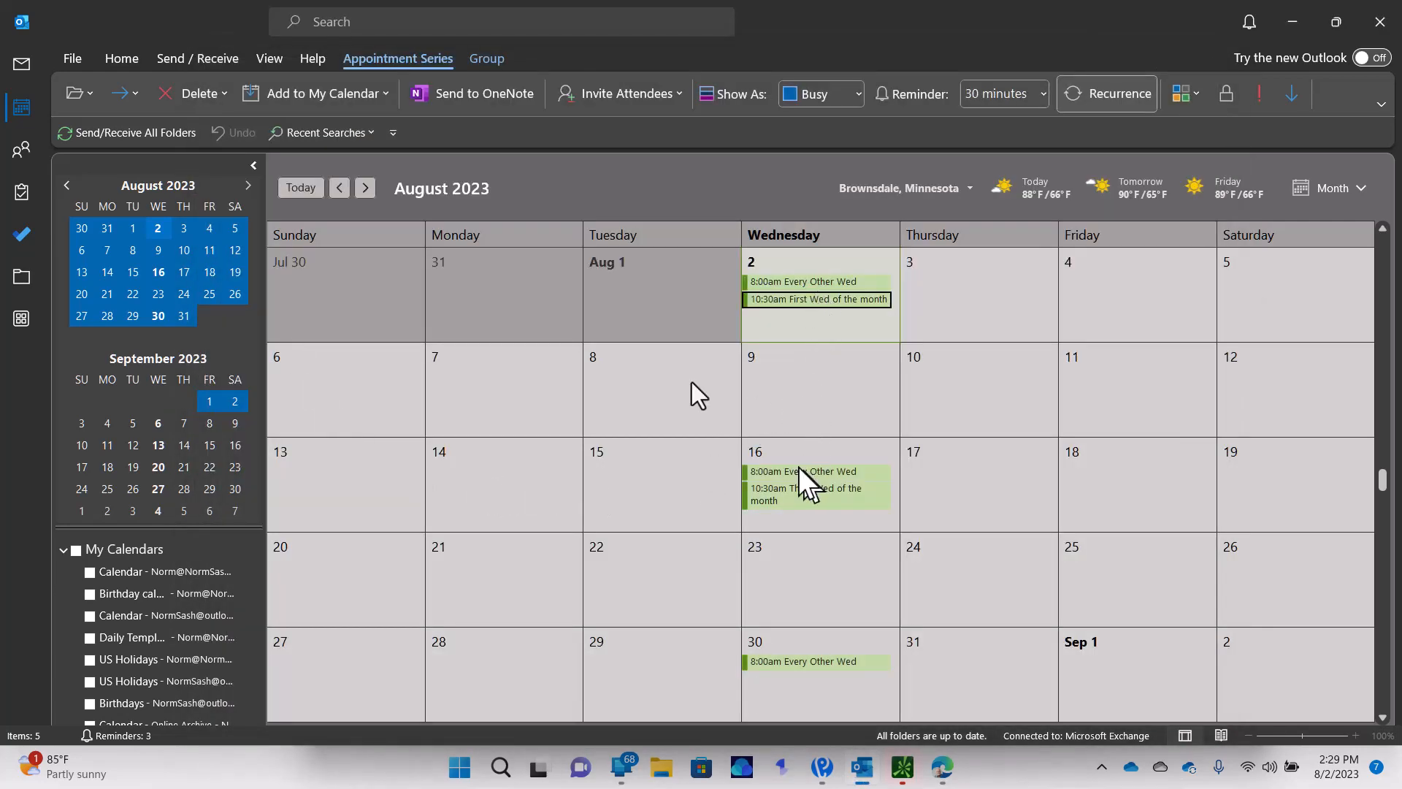
click(363, 188)
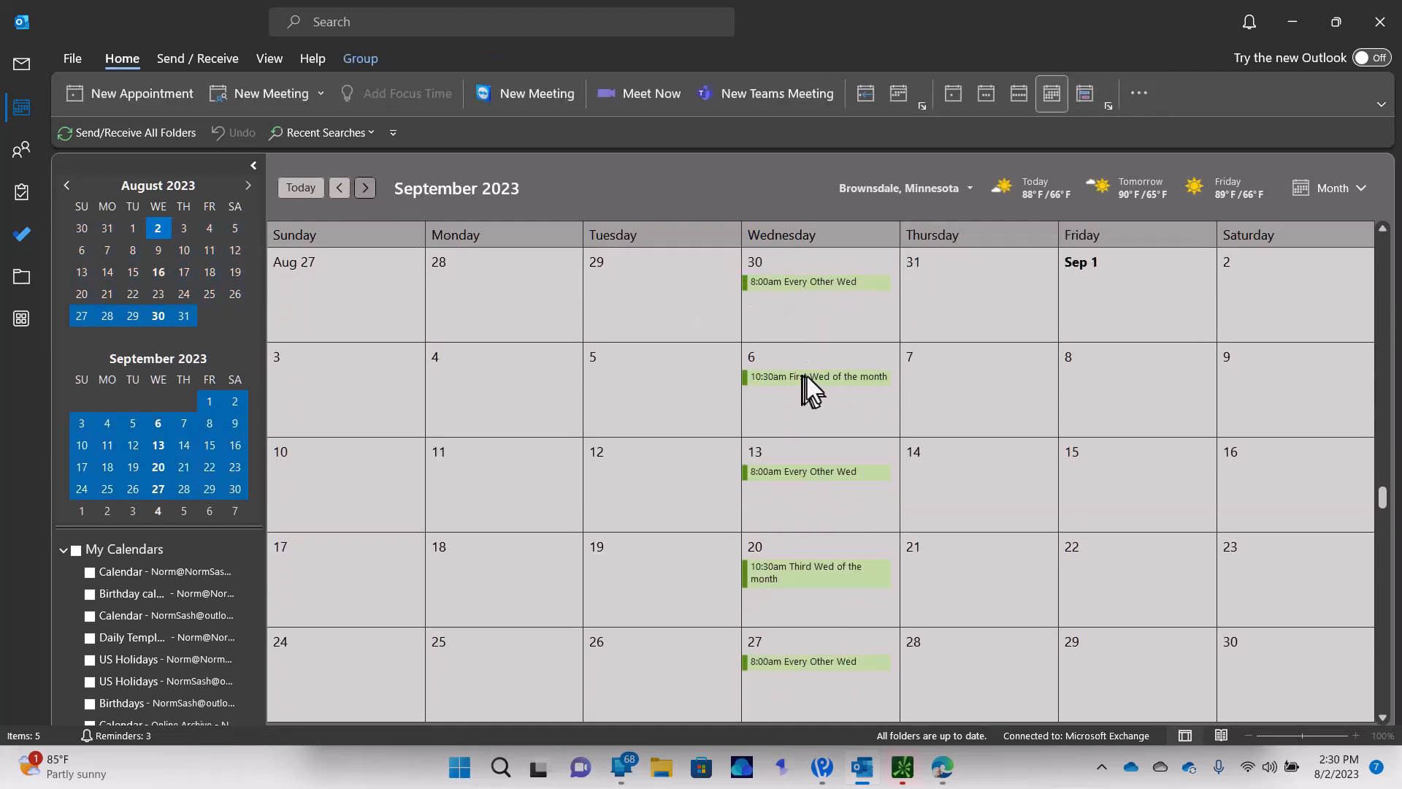
mouse_move(801, 377)
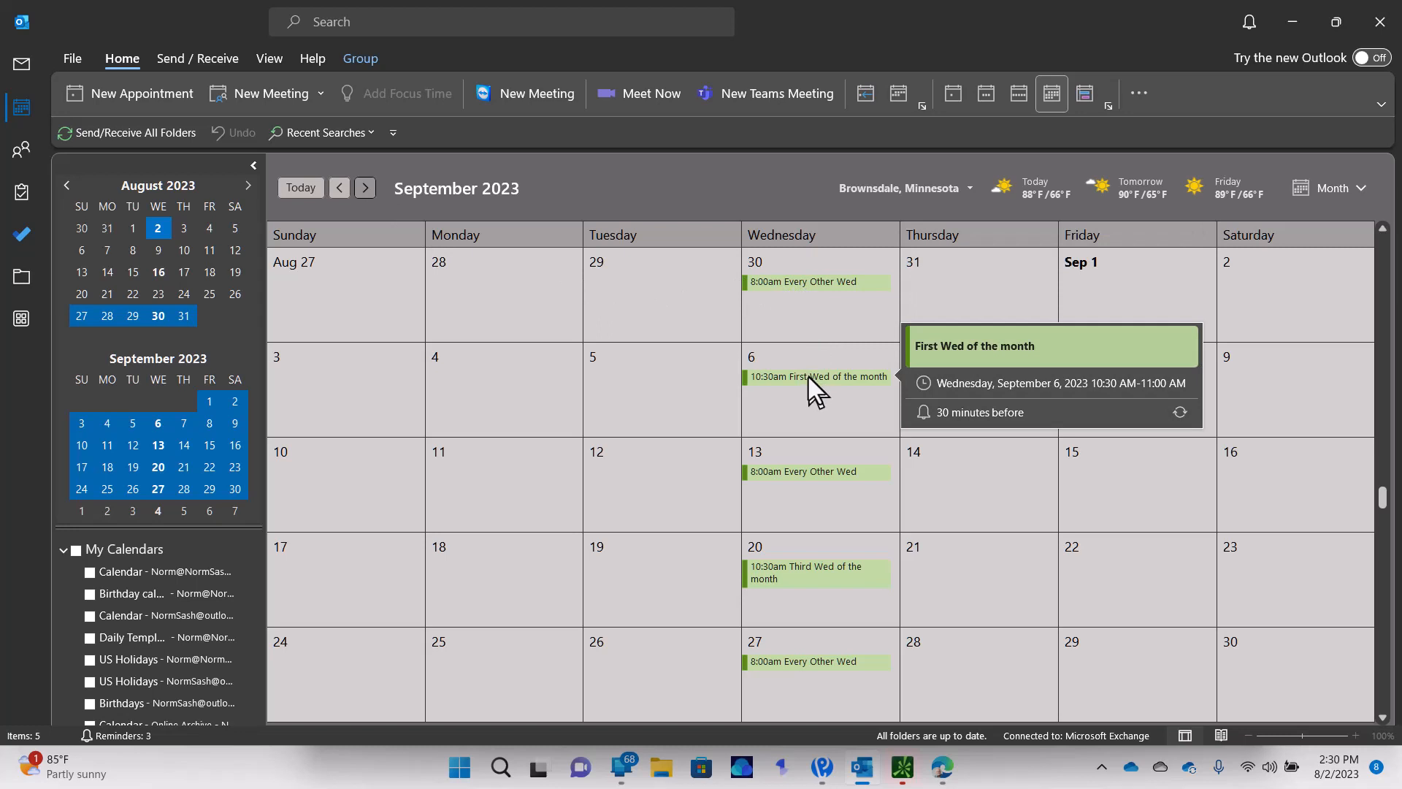
mouse_move(794, 582)
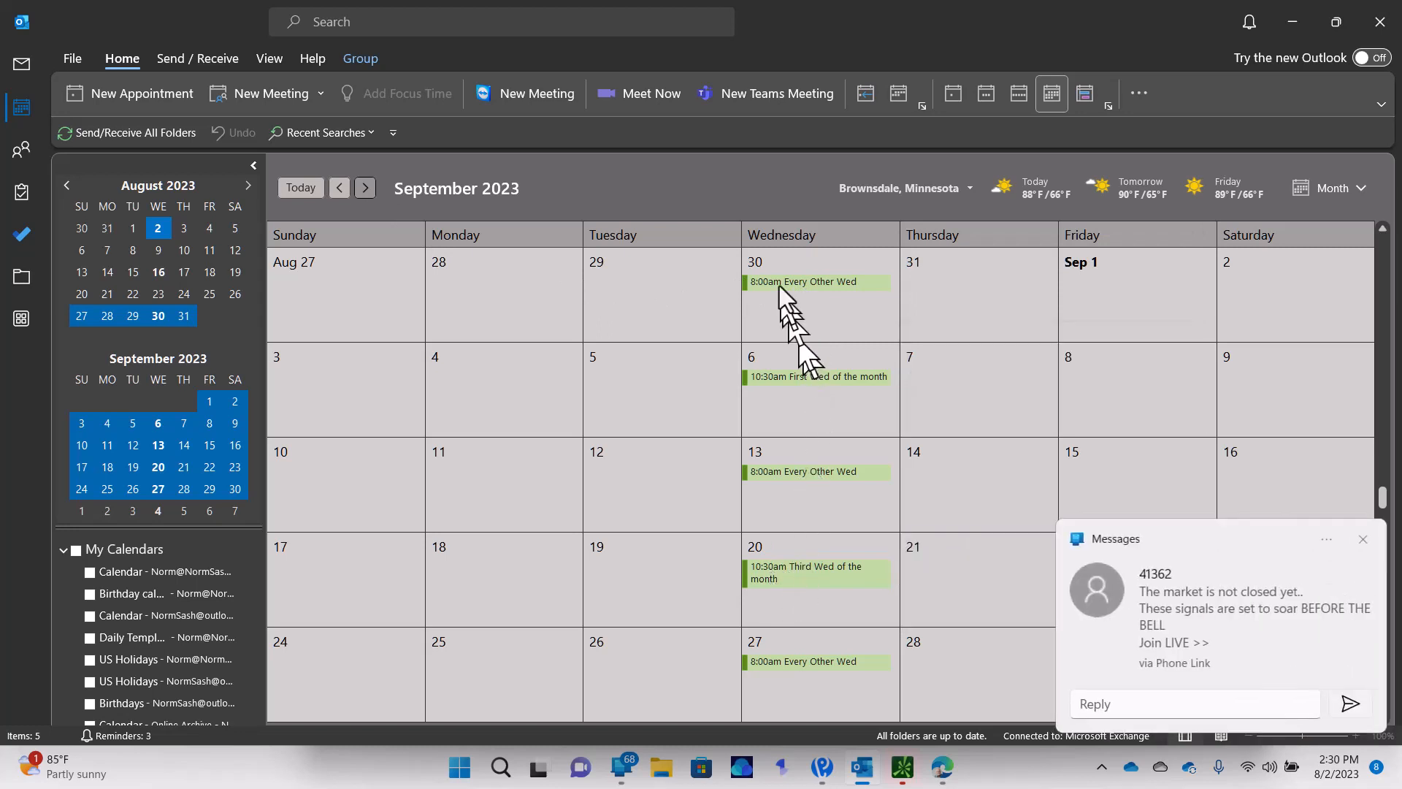
mouse_move(764, 270)
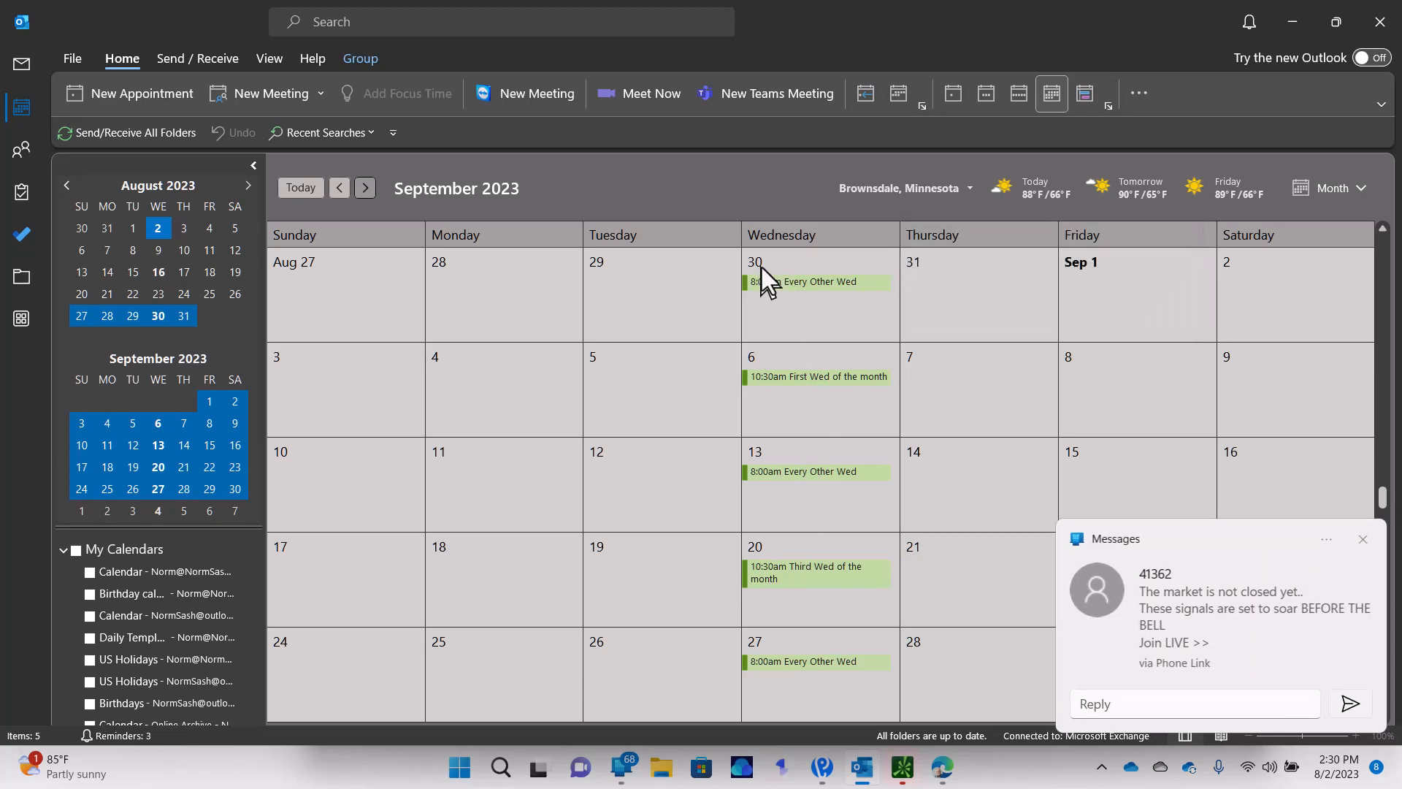